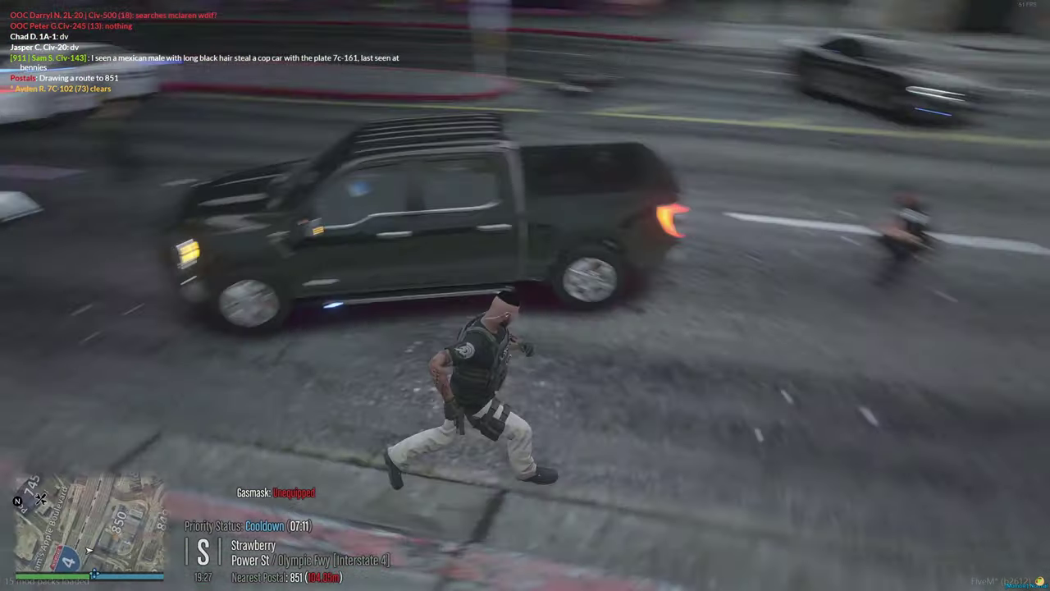
Step: Walk the police character along the sidewalk up to the crashed blue car at postal 851
key("w")
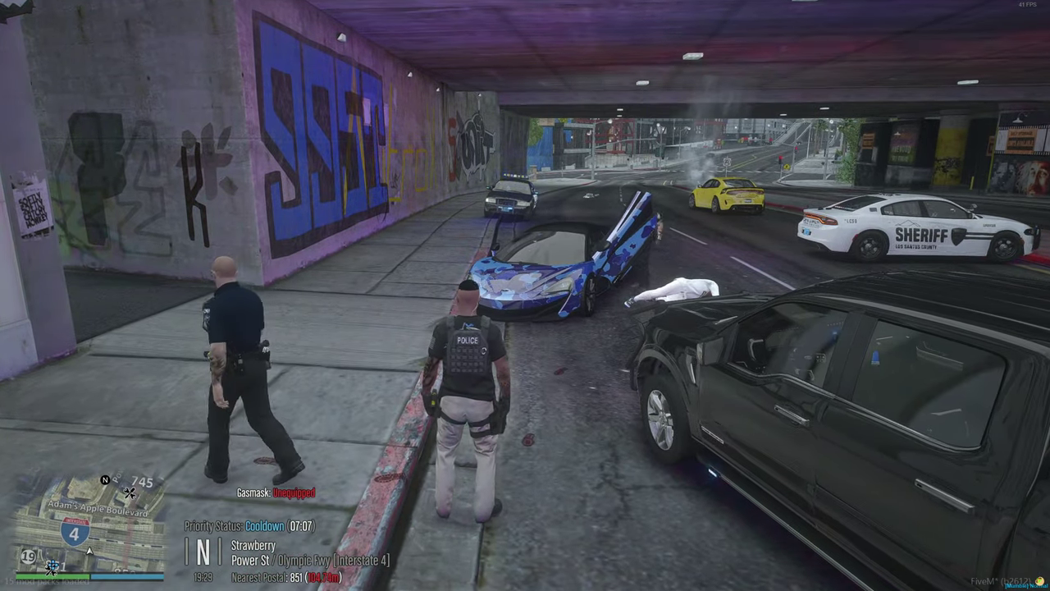
key("w")
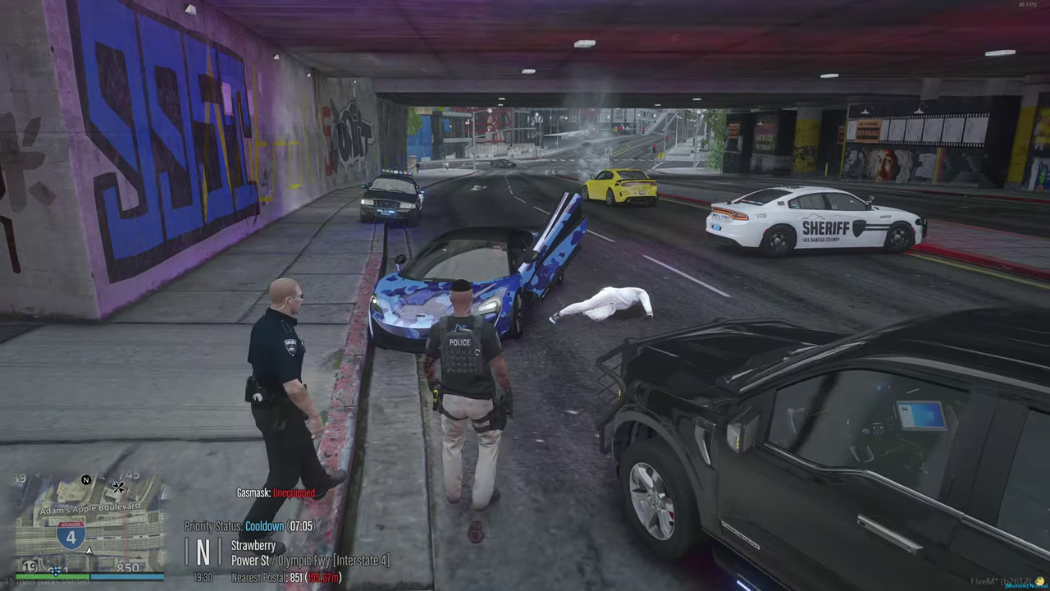
key("w")
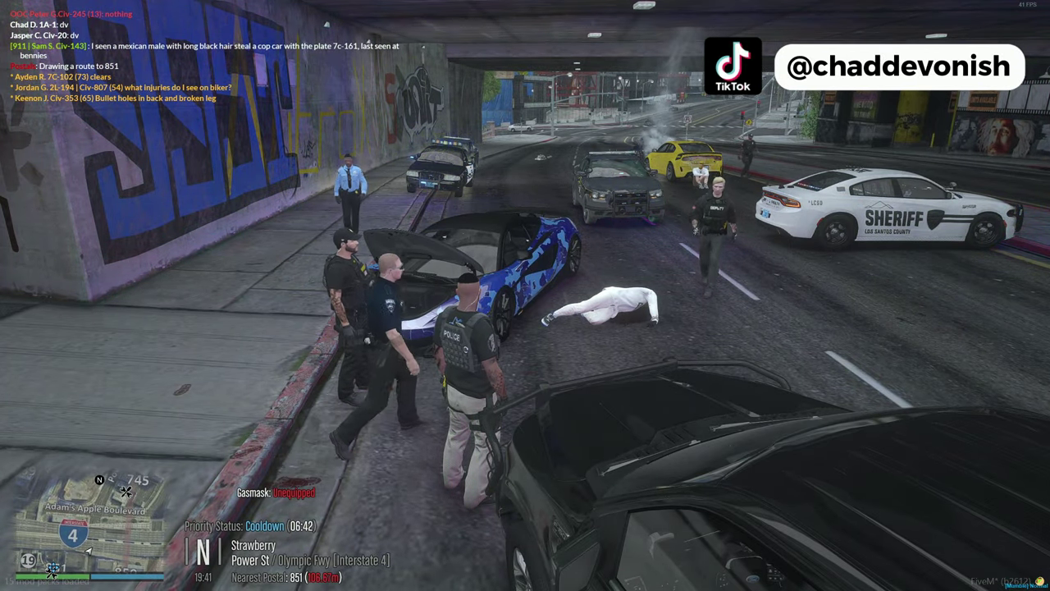
Step: Turn the character to face the camera before leaving the game
key("s")
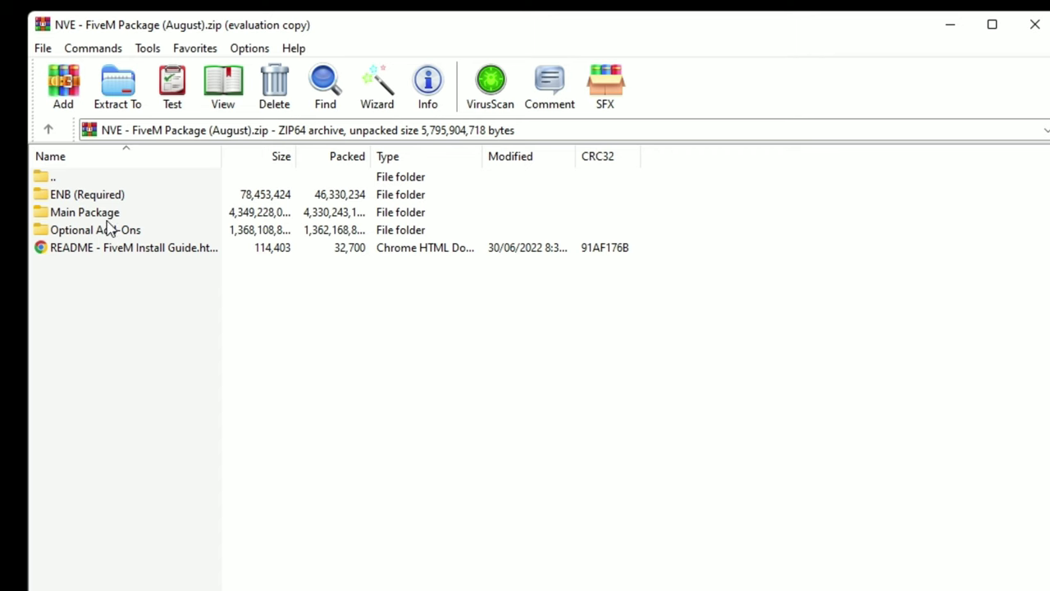
Step: Look inside ENB (Required), return to the archive root, and select Main Package
double_click(44, 86)
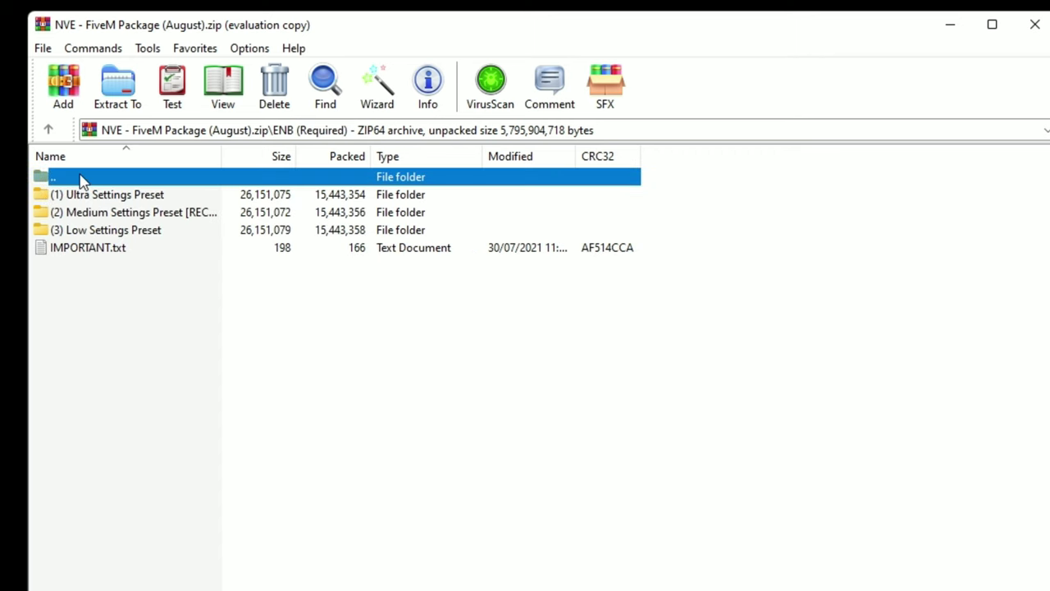
double_click(80, 177)
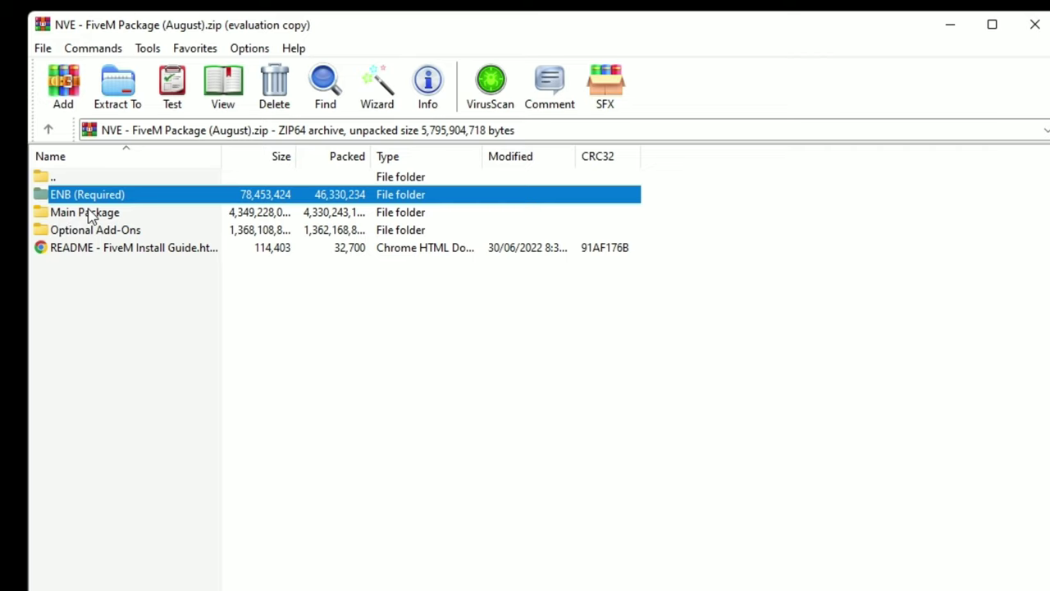
left_click(89, 216)
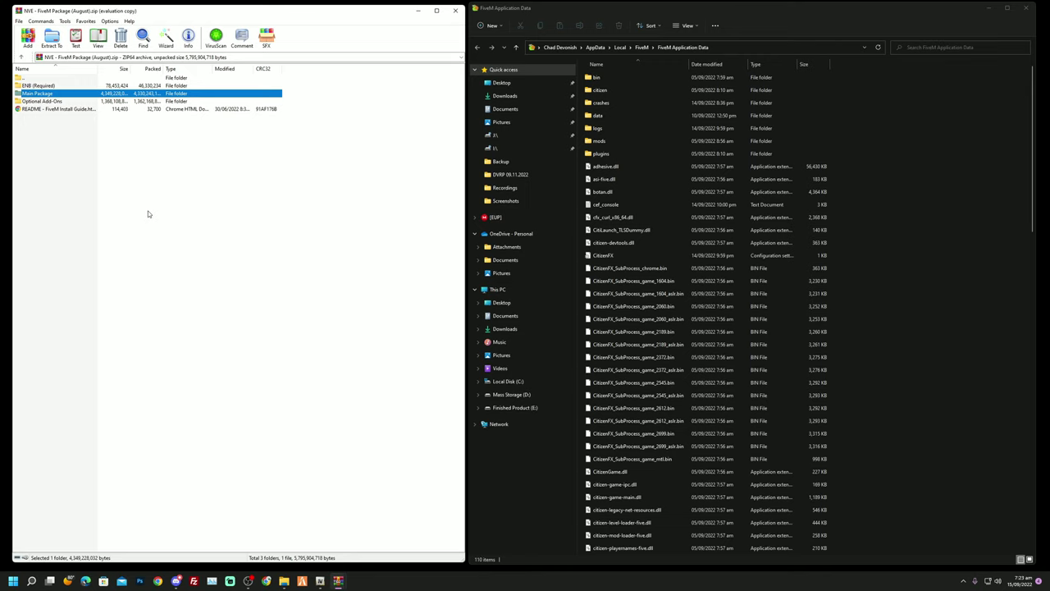
Step: Open Main Package › mods in the archive and select all nine RPF files
double_click(604, 142)
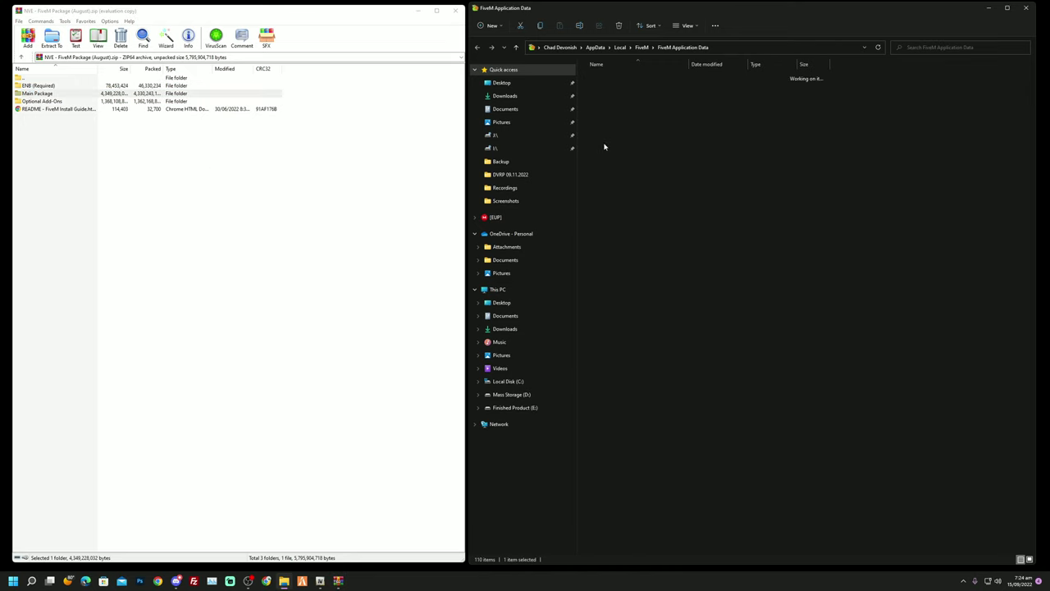
double_click(38, 93)
double_click(41, 89)
left_click_drag(69, 176, 69, 84)
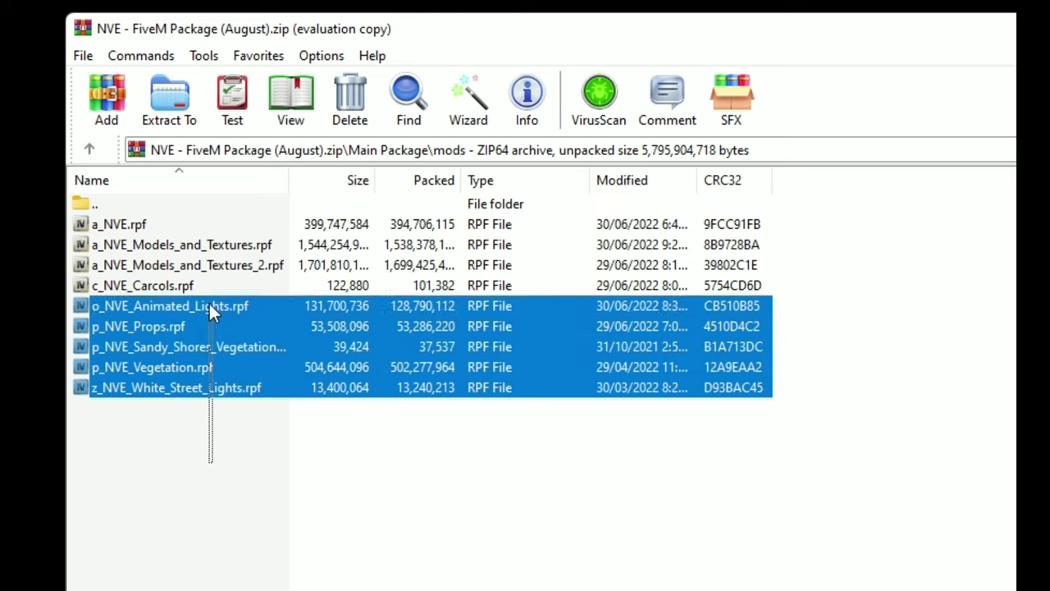
left_click_drag(216, 228, 215, 226)
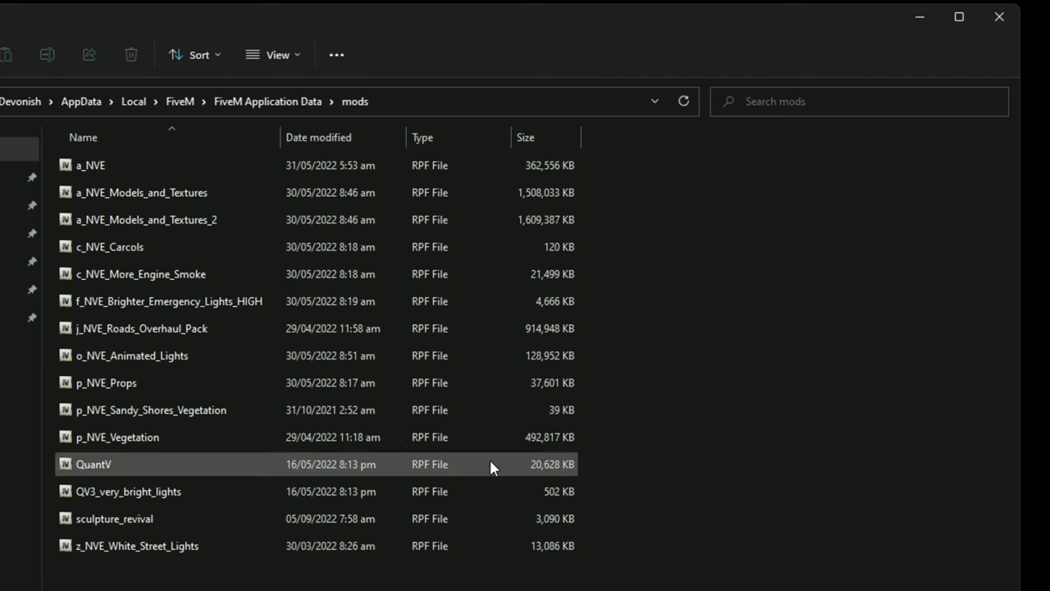
Step: Navigate Explorer back through FiveM Application Data into the mods folder
left_click(179, 102)
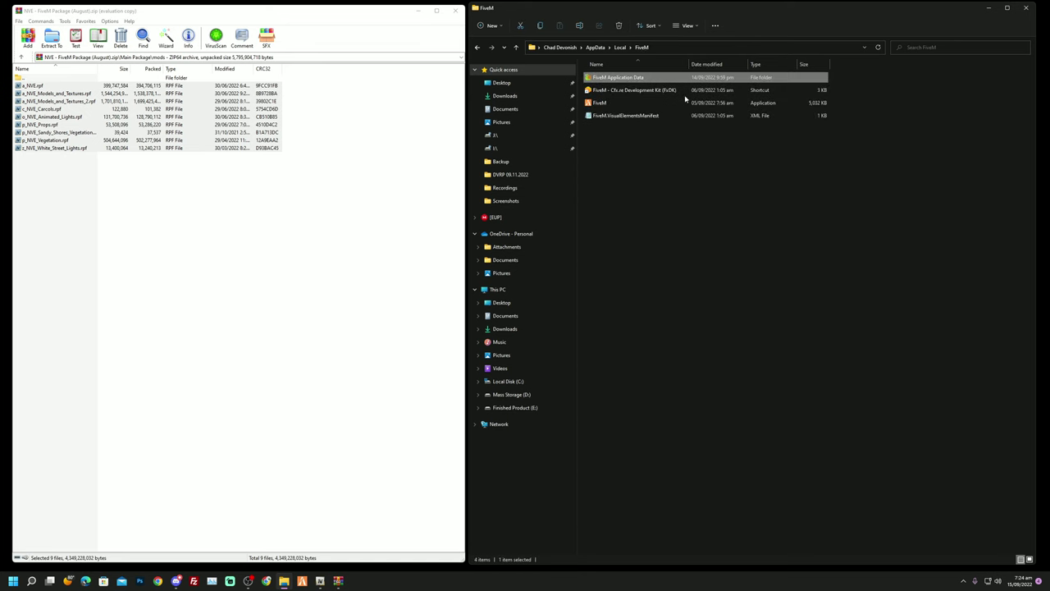
double_click(649, 81)
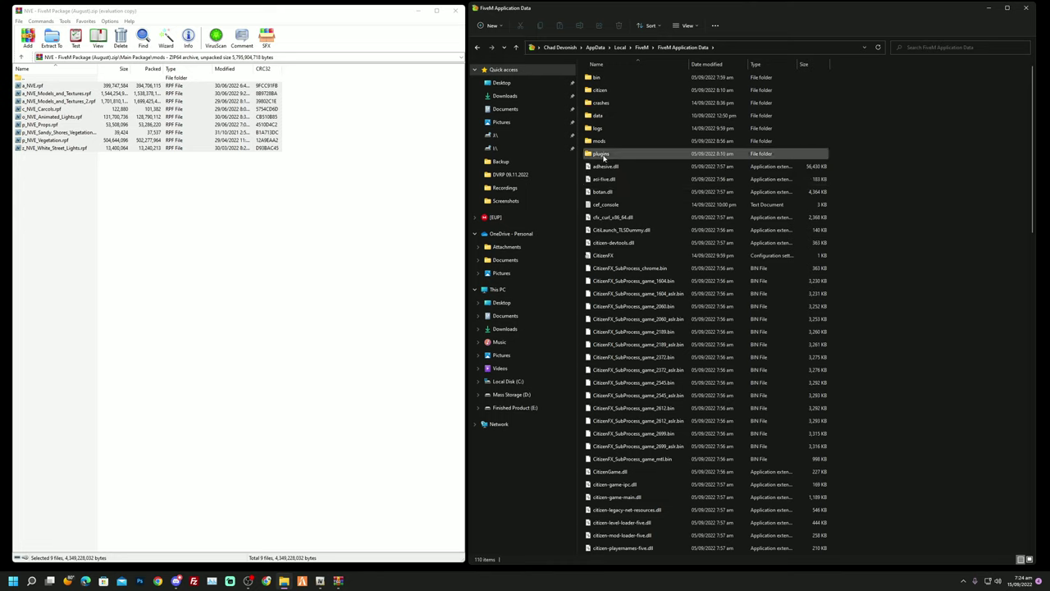
left_click(600, 142)
double_click(600, 142)
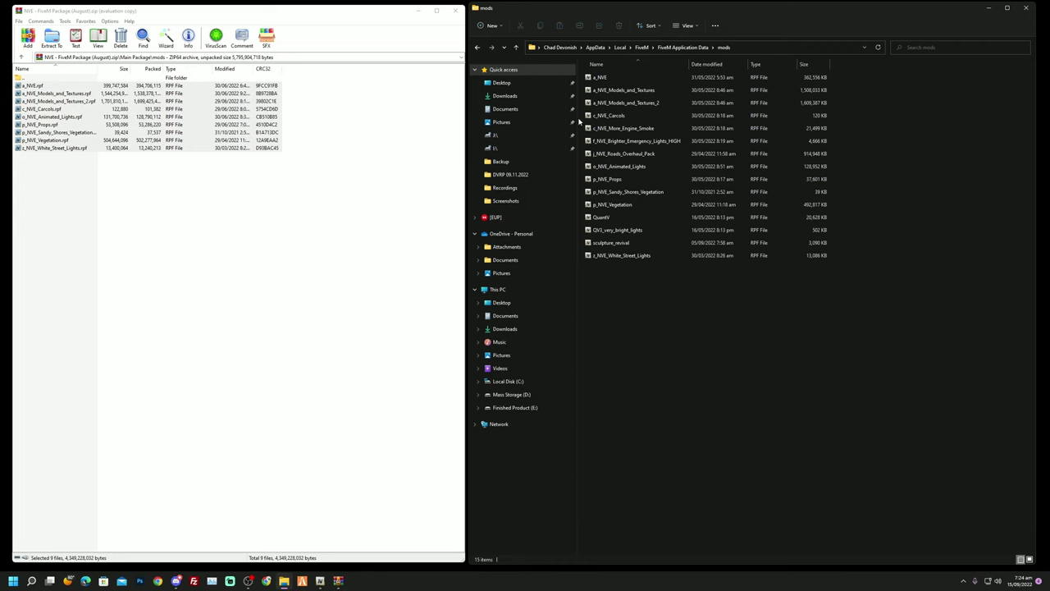
Step: Select the a_NVE file in the Explorer mods folder
left_click(617, 79)
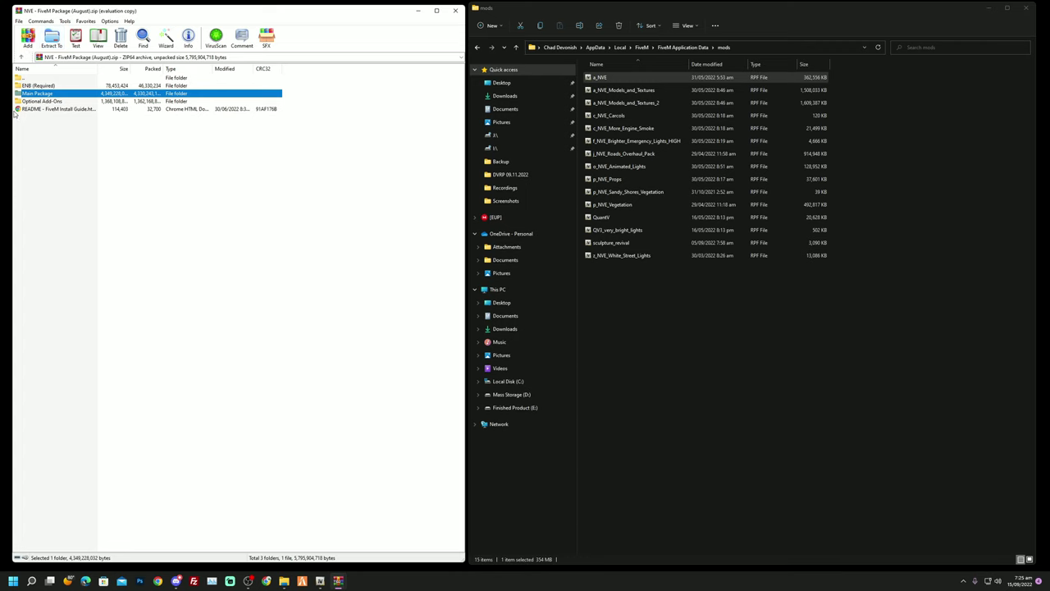
Step: Navigate to Optional Add-Ons › 2. Brighter Emergency Lights › Old Version with its four intensity levels
double_click(56, 101)
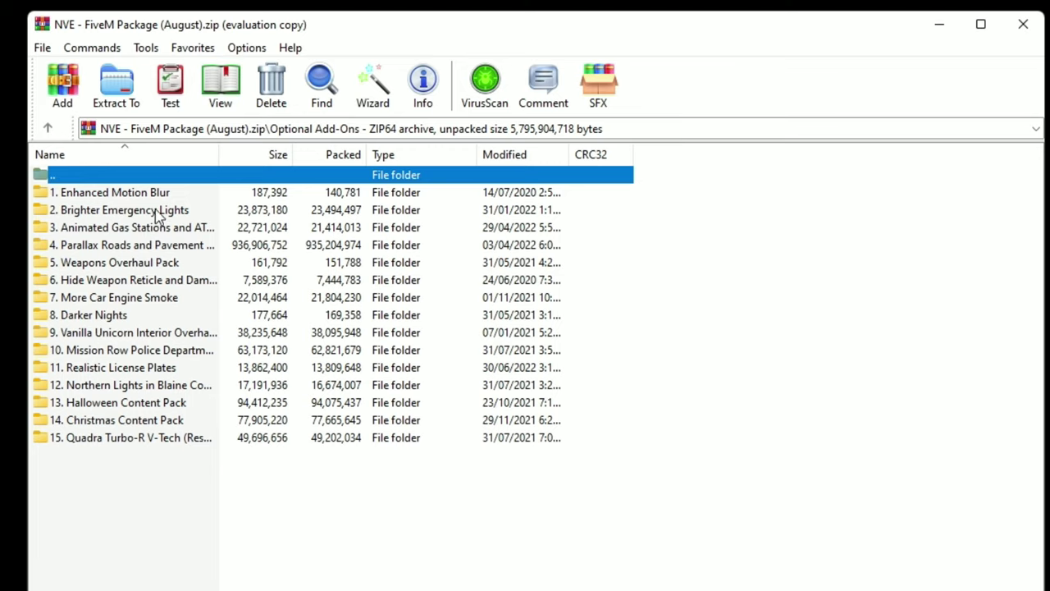
double_click(67, 78)
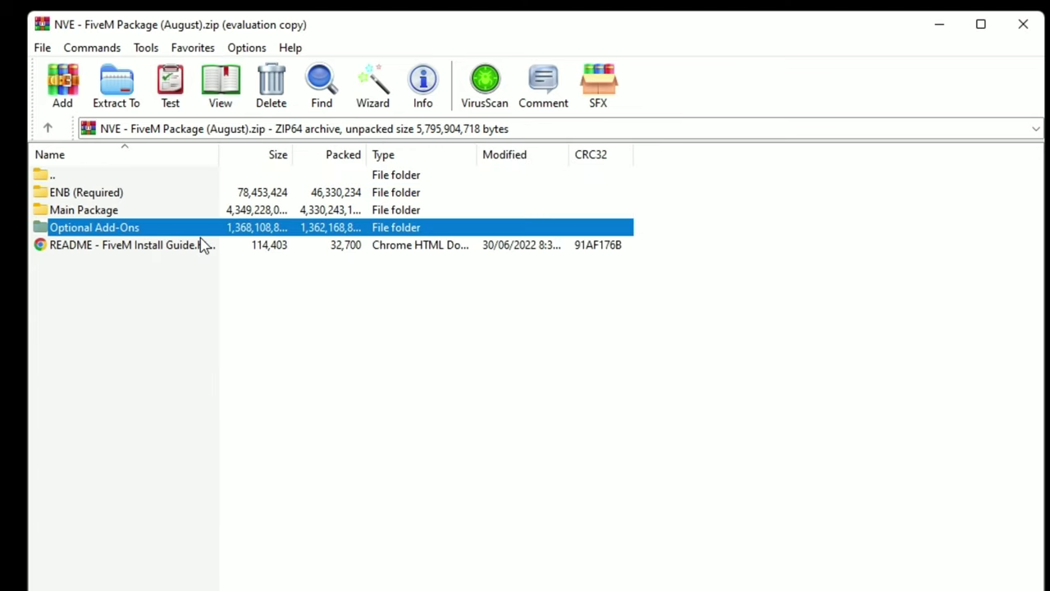
double_click(69, 229)
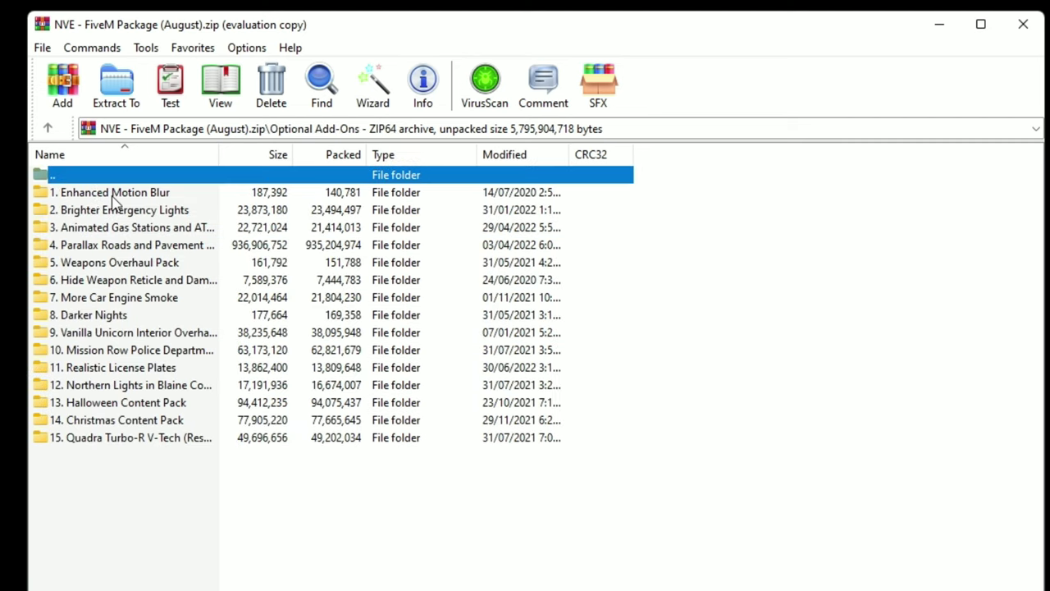
double_click(158, 211)
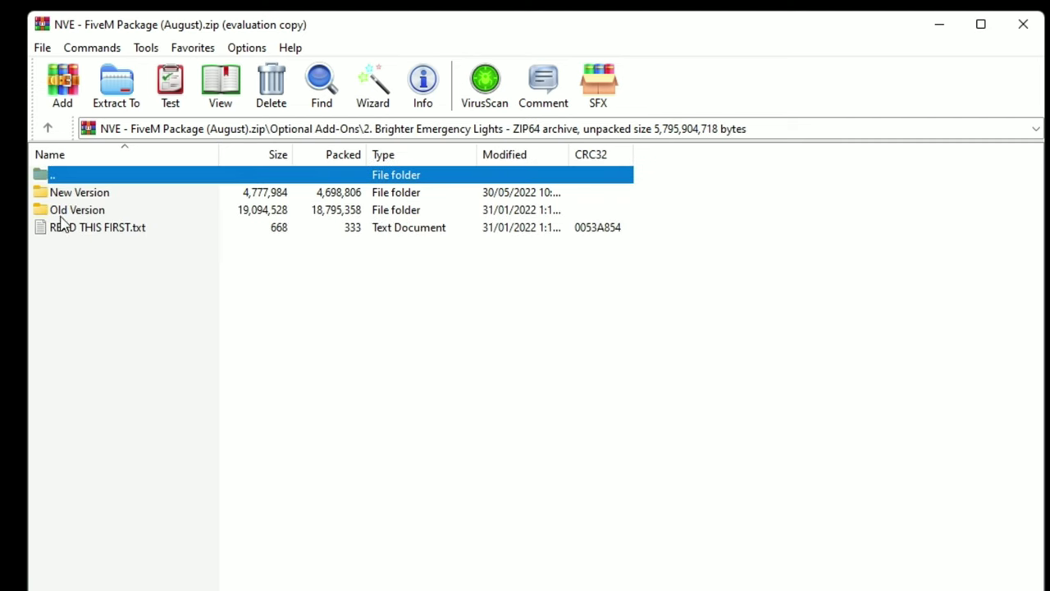
double_click(81, 174)
double_click(146, 212)
double_click(67, 210)
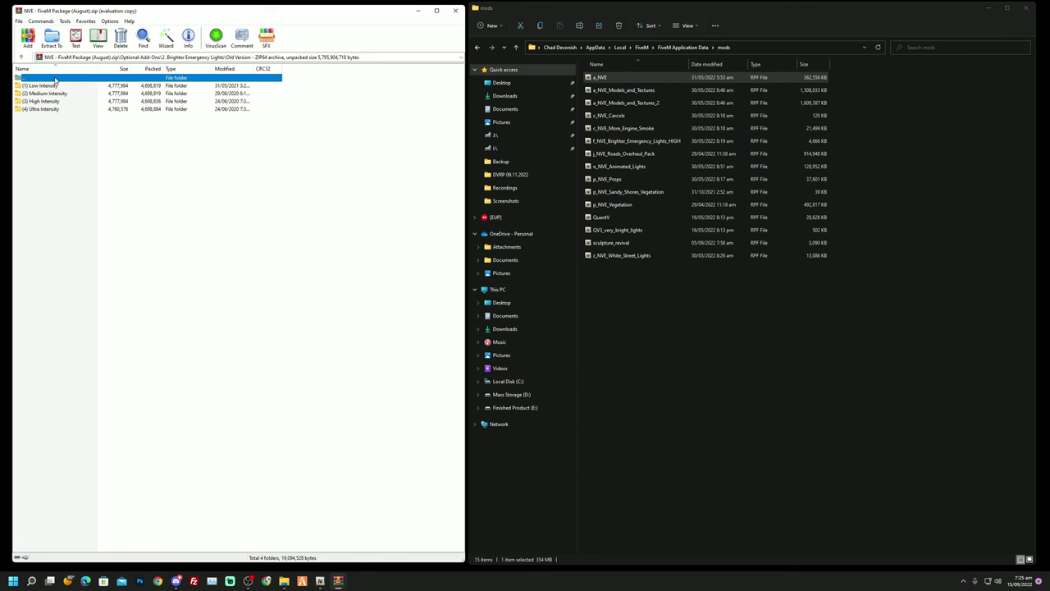
Step: Inspect the (3) High Intensity folder, then climb back up to the Optional Add-Ons list
double_click(56, 80)
double_click(47, 99)
double_click(43, 101)
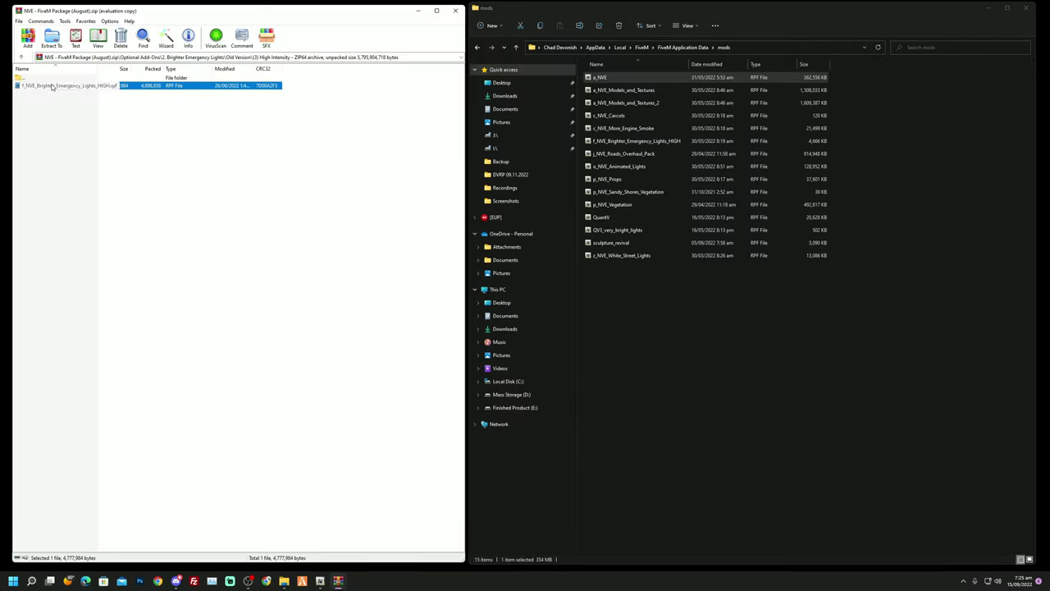
double_click(37, 77)
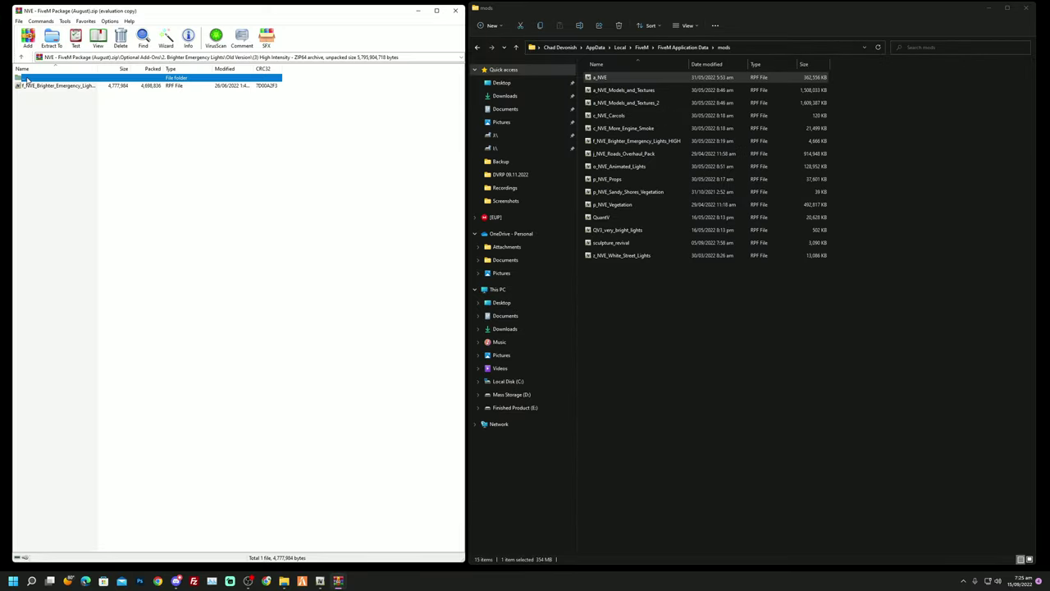
double_click(37, 79)
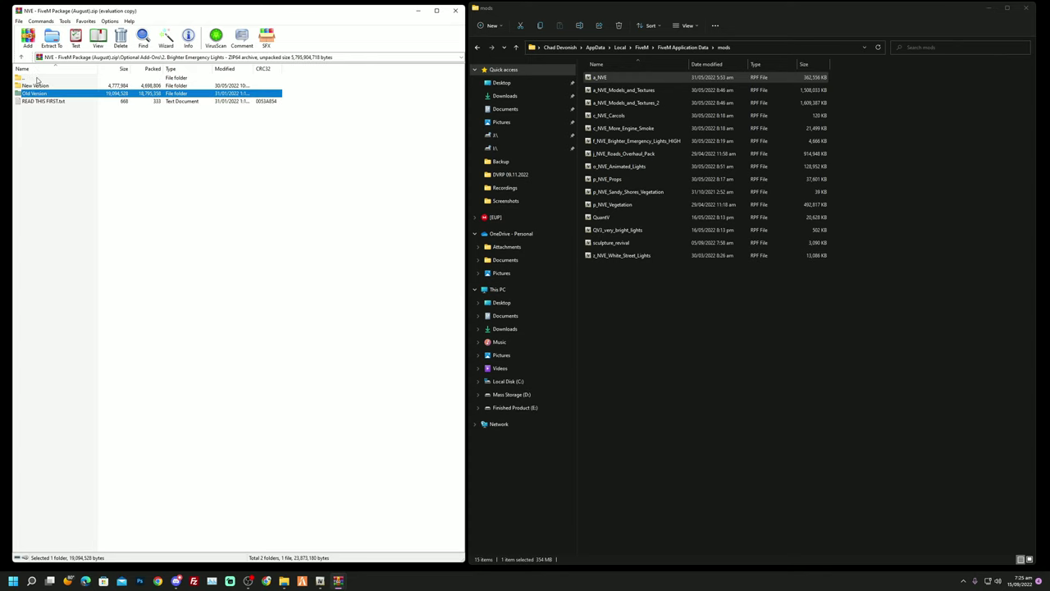
double_click(29, 78)
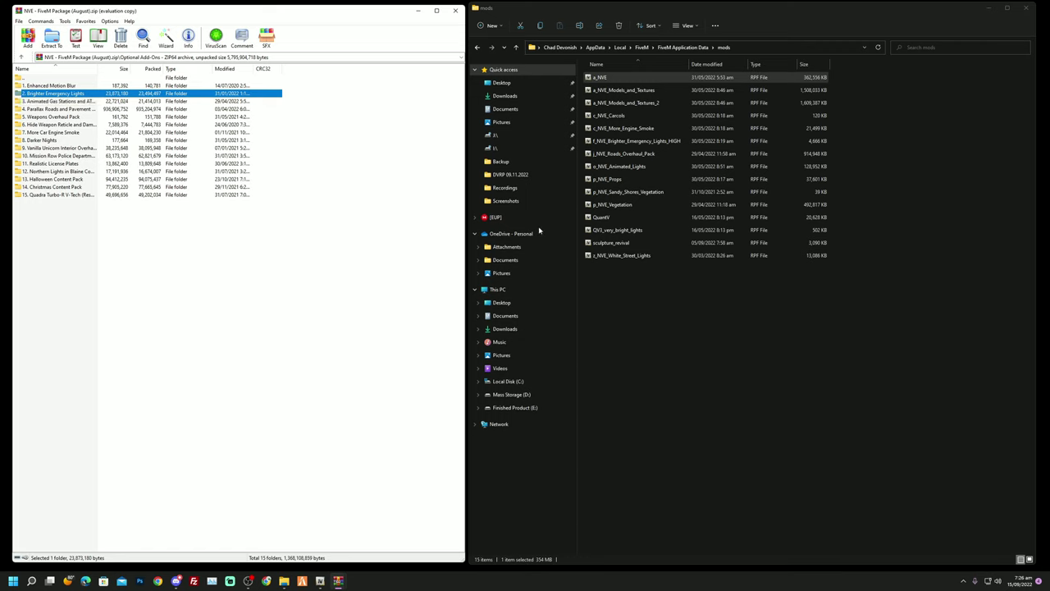
Step: Browse add-ons to 11. Realistic License Plates, select mods files in Explorer, return to archive root
left_click(45, 108)
left_click(74, 155)
left_click(56, 163)
mouse_move(621, 287)
left_mouse_down()
mouse_move(628, 125)
mouse_move(643, 105)
mouse_move(621, 287)
left_mouse_up()
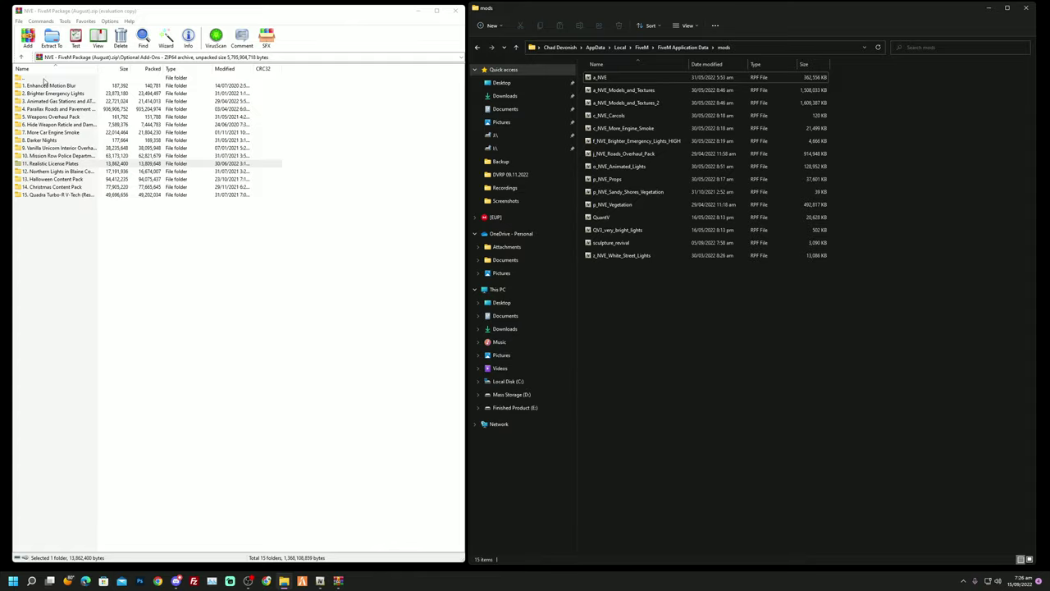
double_click(33, 78)
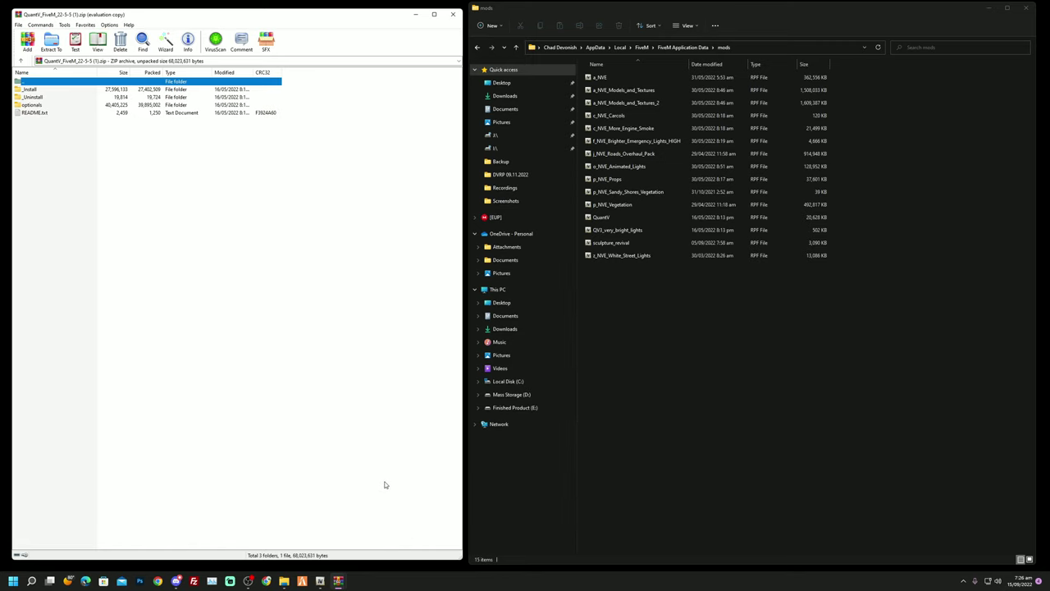
left_click(320, 581)
left_click_drag(598, 149, 594, 34)
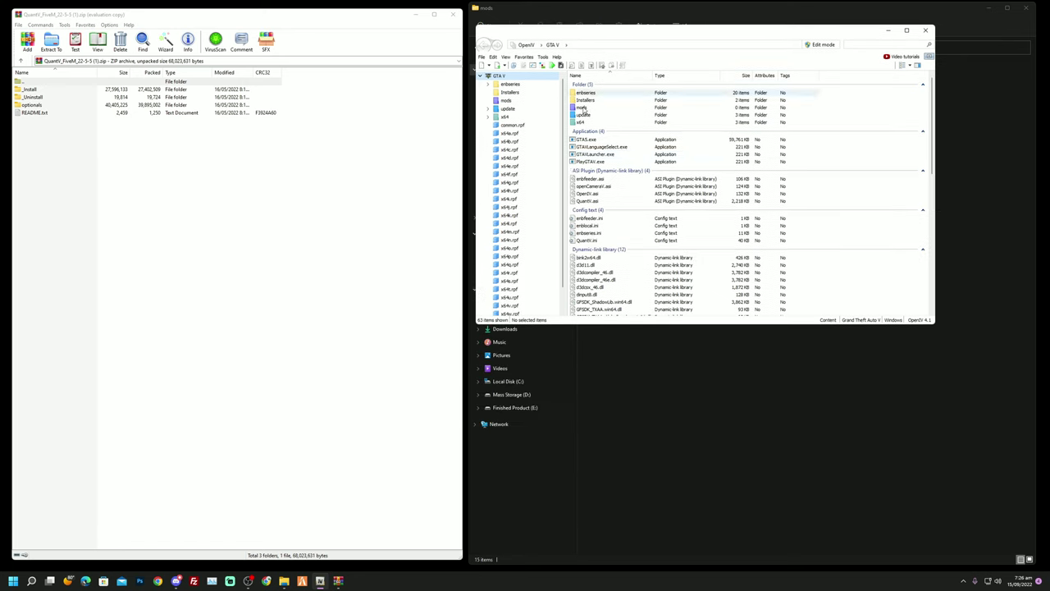
left_click(547, 65)
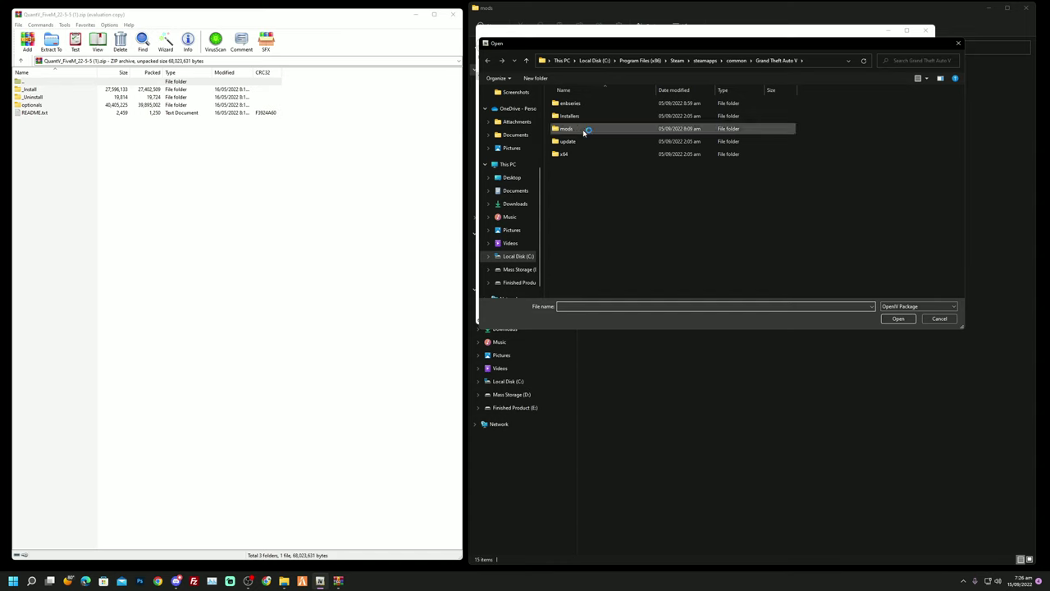
left_click(957, 45)
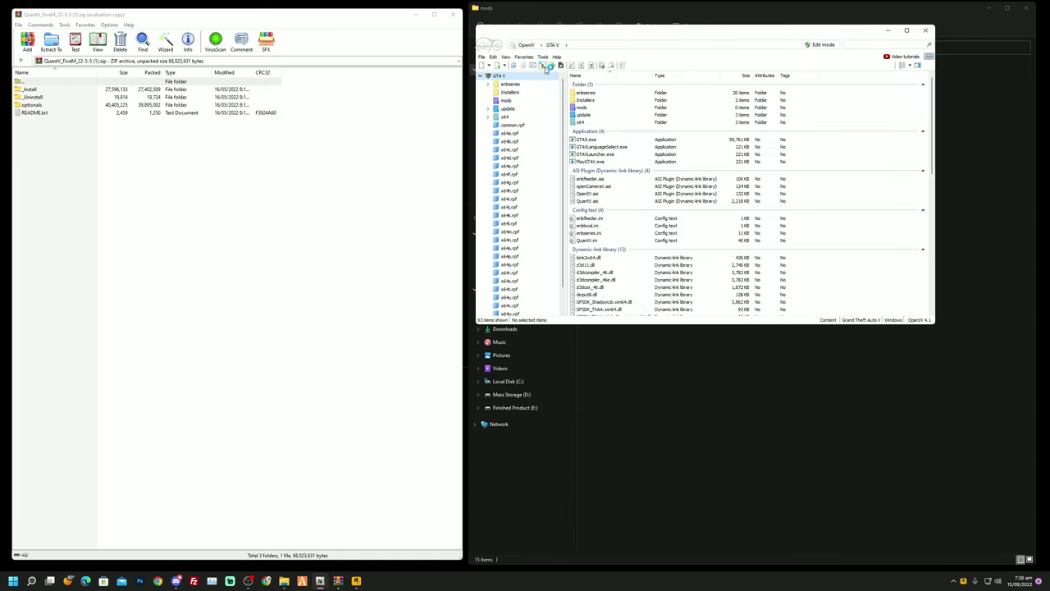
left_click(546, 67)
left_click(957, 45)
left_click(889, 33)
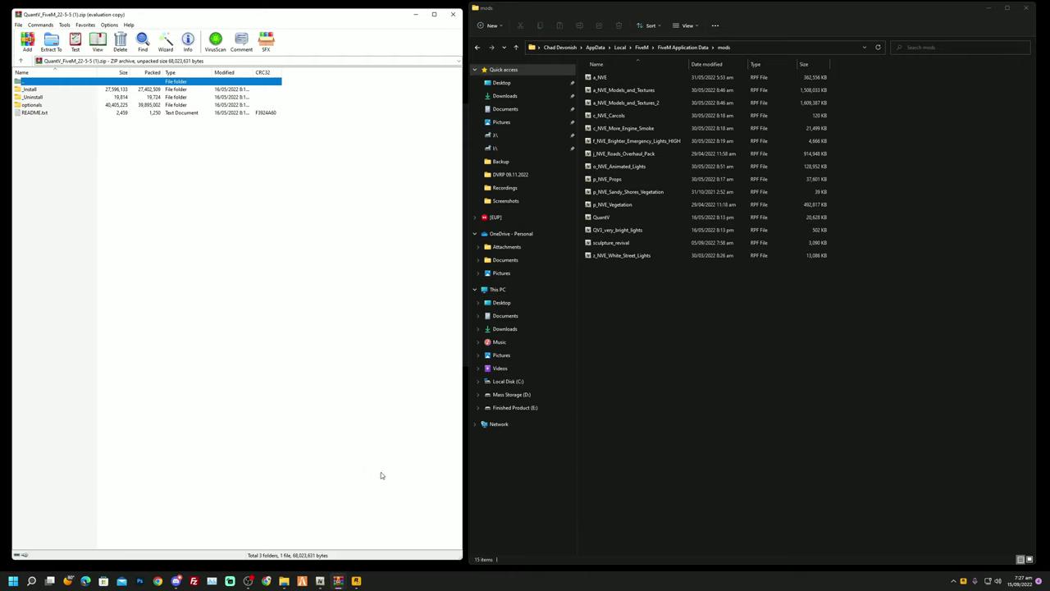
Step: Close OpenIV and view QuantV.rpf in the QuantV archive's _Install › FiveM Application Data › mods
right_click(357, 582)
left_click(365, 558)
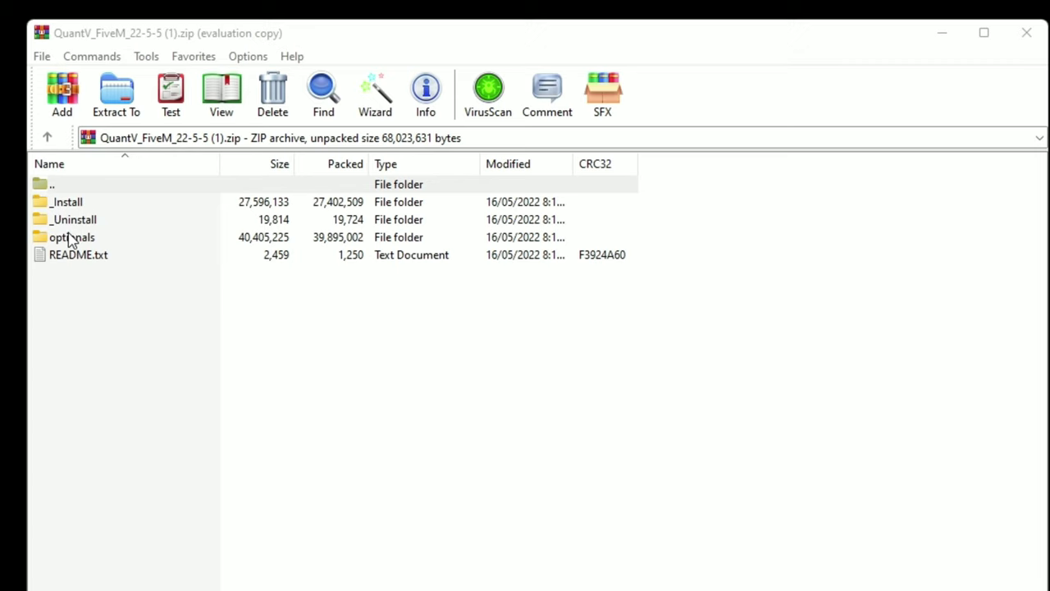
double_click(75, 205)
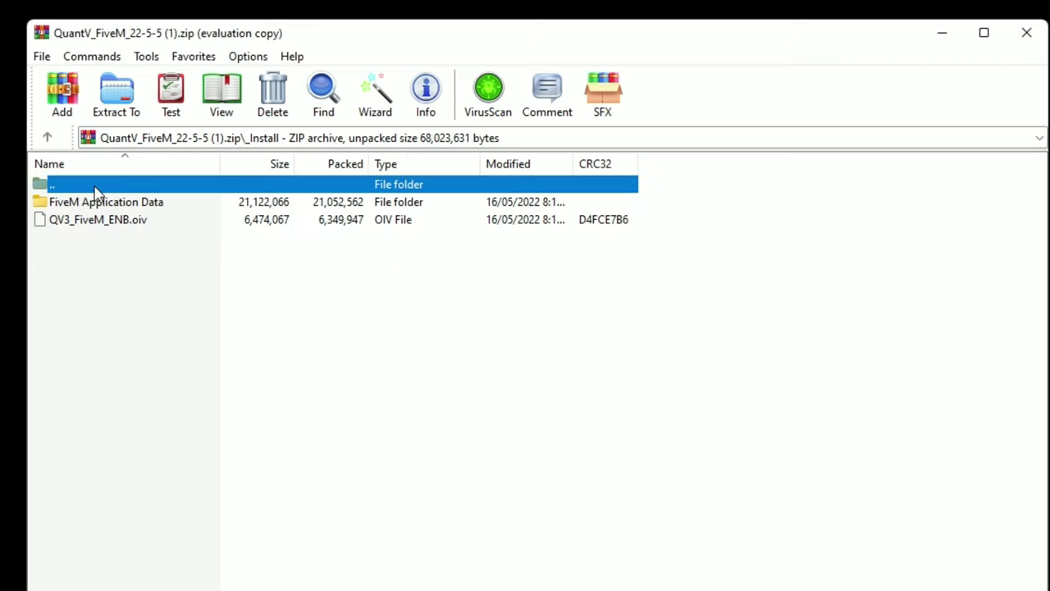
double_click(95, 186)
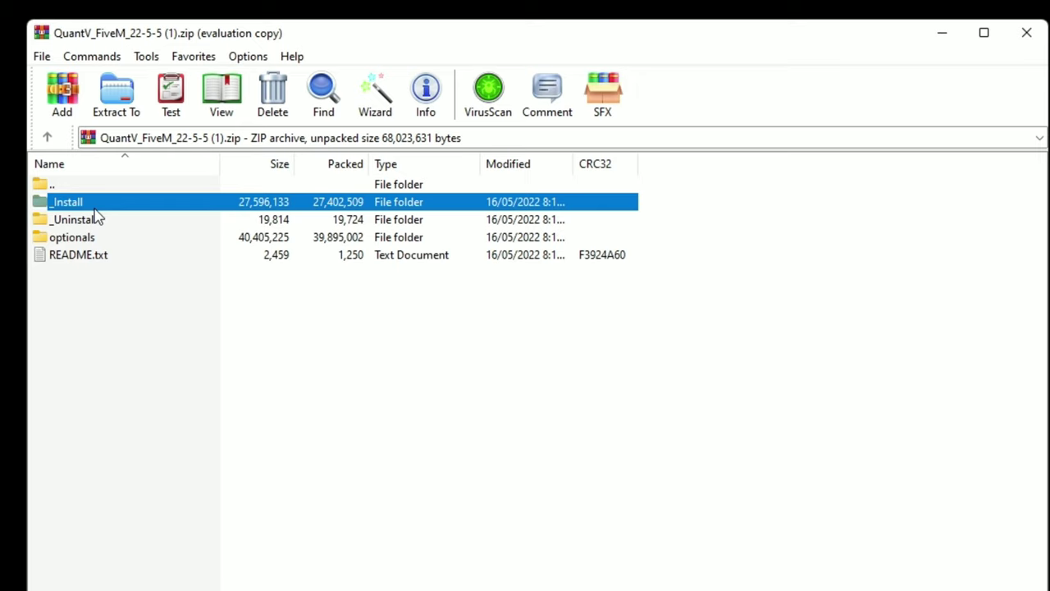
double_click(97, 203)
double_click(121, 205)
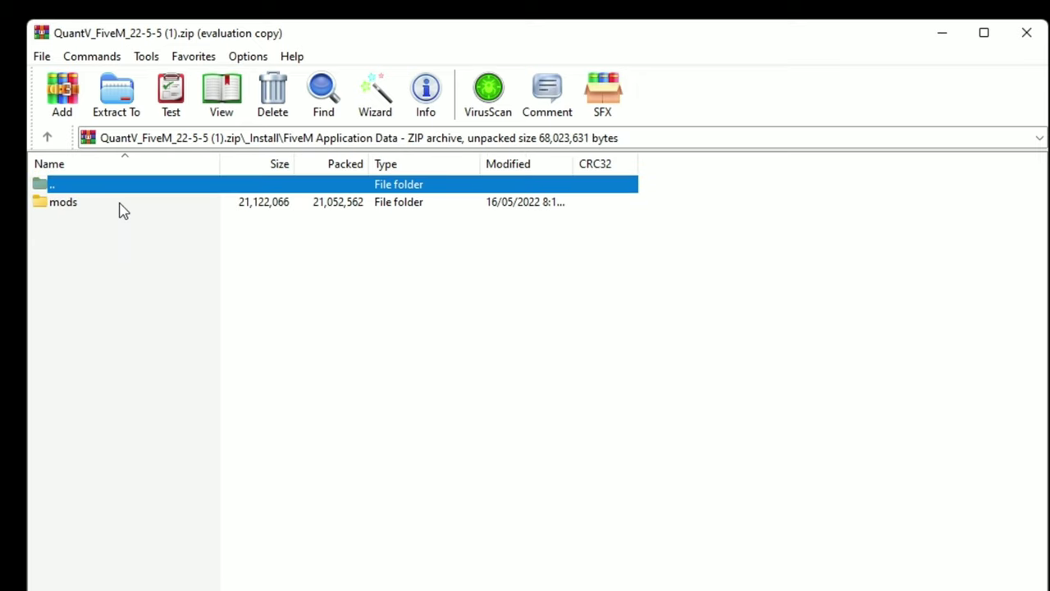
double_click(71, 205)
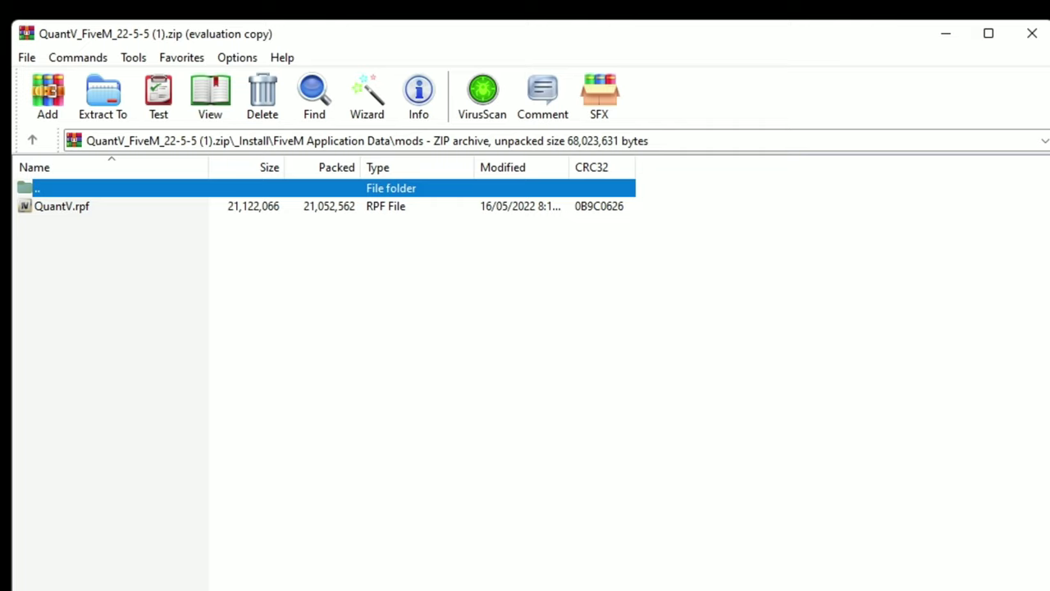
Step: Go back to the QuantV archive root and open the optionals folder
double_click(67, 192)
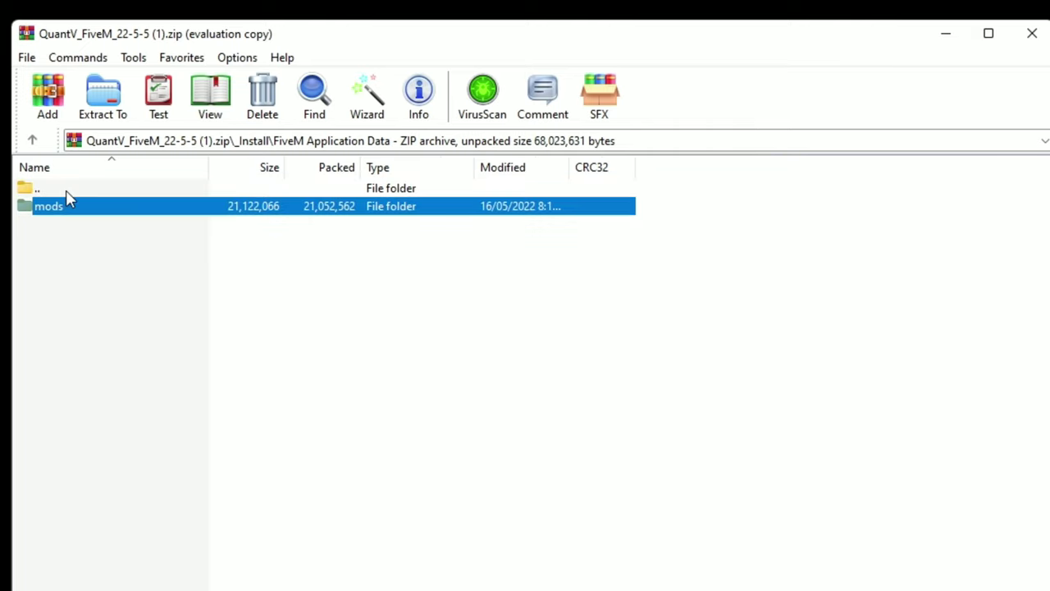
double_click(67, 192)
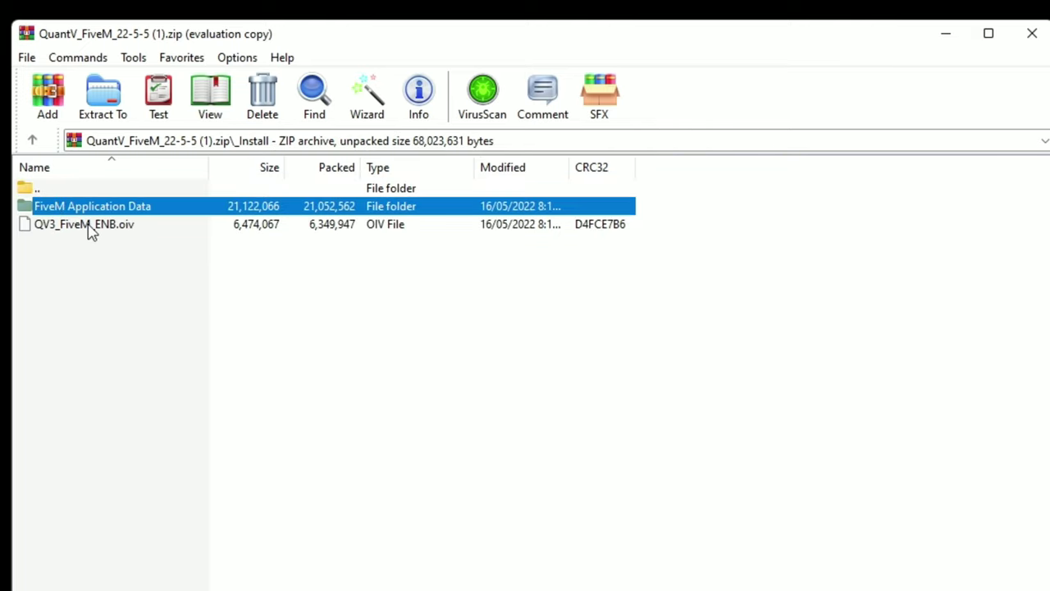
double_click(53, 190)
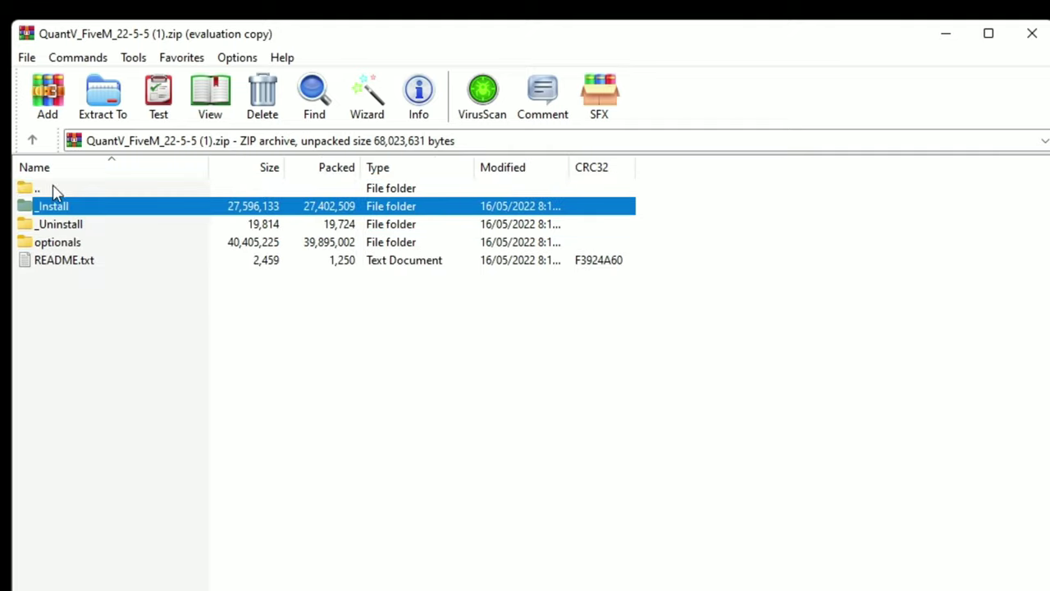
left_click(66, 246)
double_click(66, 245)
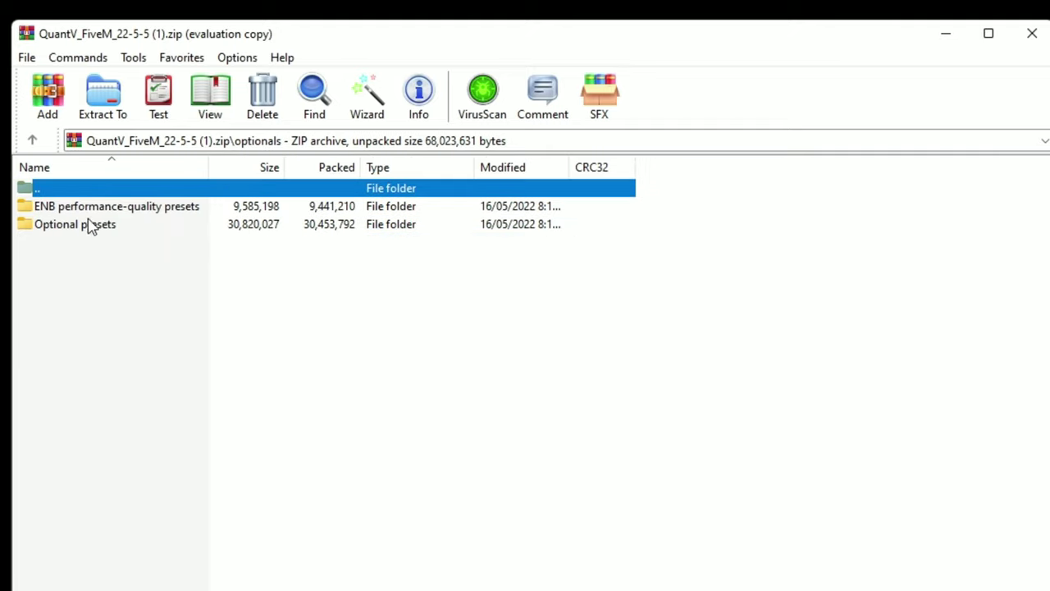
Step: Review the ENB performance-quality presets, including 3._ENB_VeryHigh_(default).oiv, then return to optionals
double_click(107, 212)
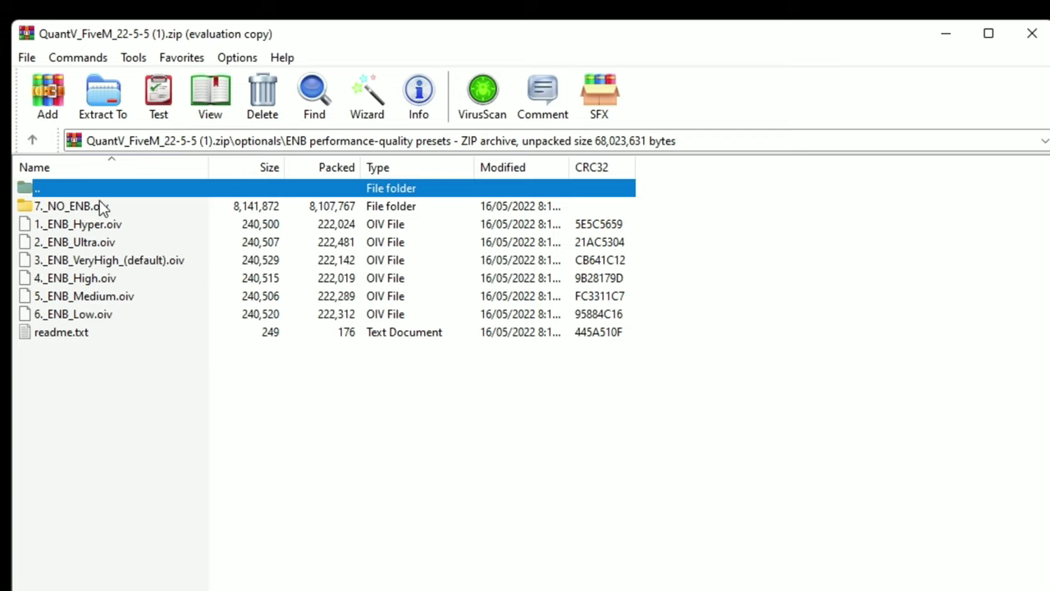
double_click(78, 190)
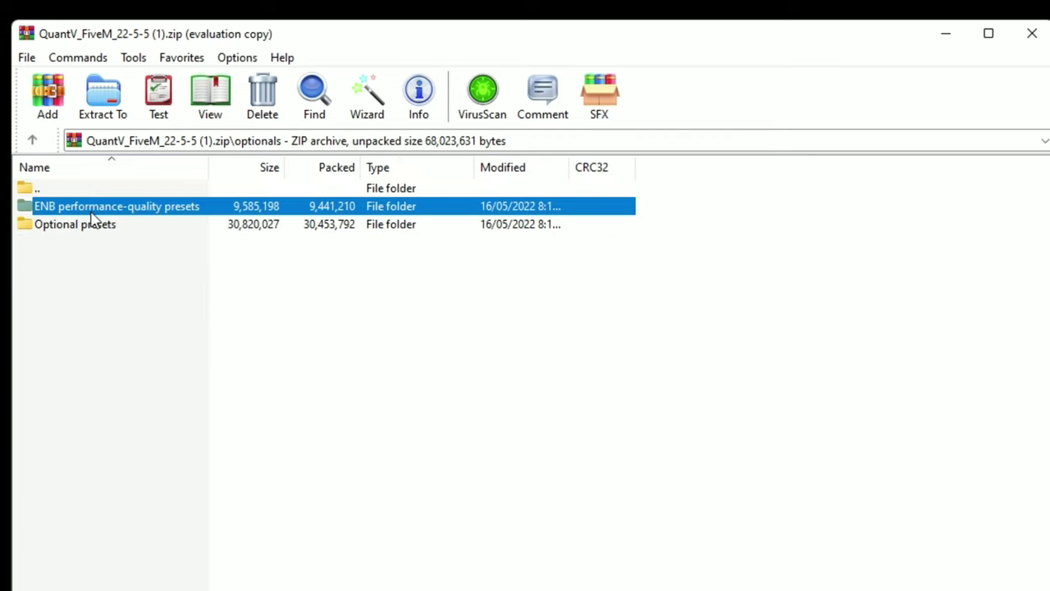
double_click(97, 207)
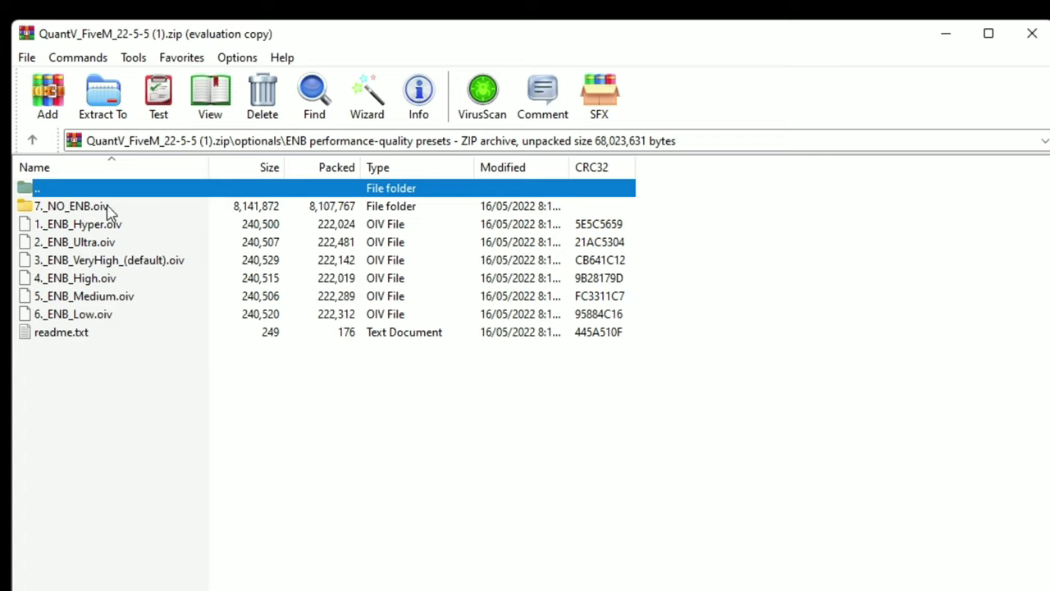
left_click(121, 262)
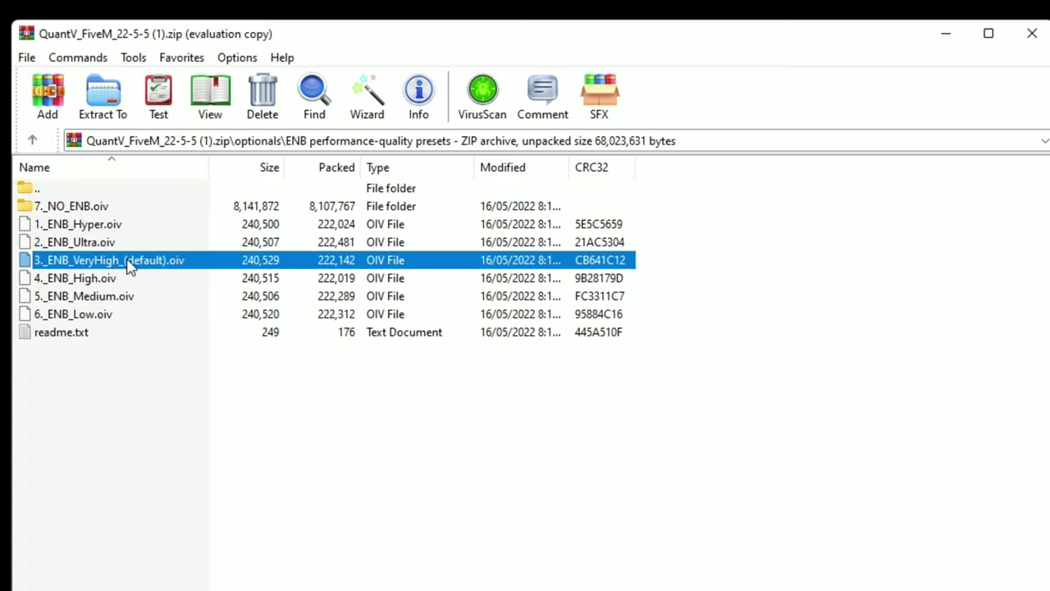
double_click(73, 189)
Step: Open Optional presets › brighter emergency lighs › FiveM Application Data › mods to see the light rpf files
left_click(77, 230)
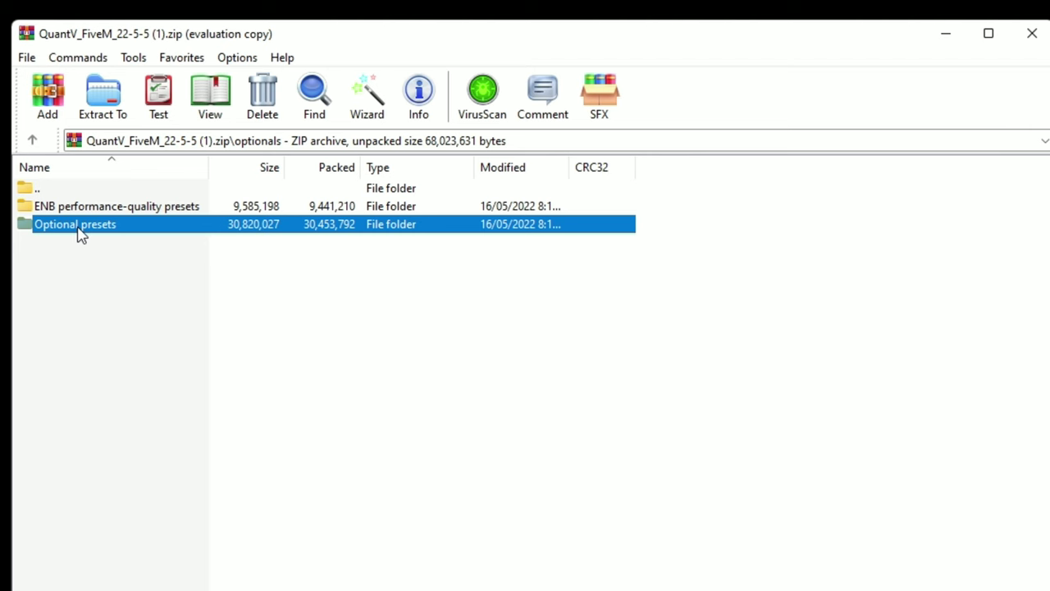
double_click(96, 230)
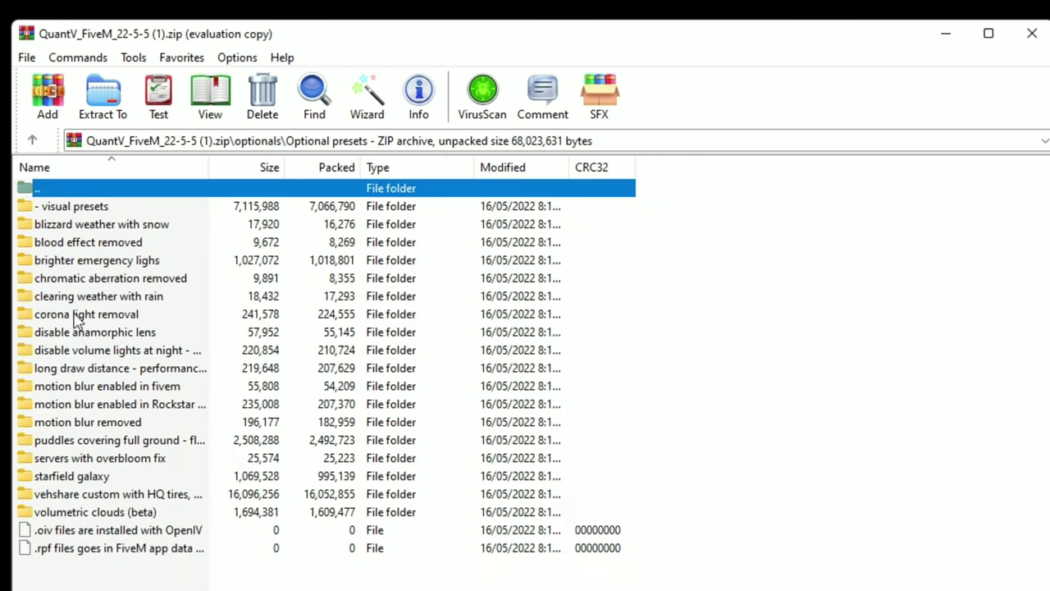
double_click(122, 263)
double_click(81, 209)
double_click(81, 209)
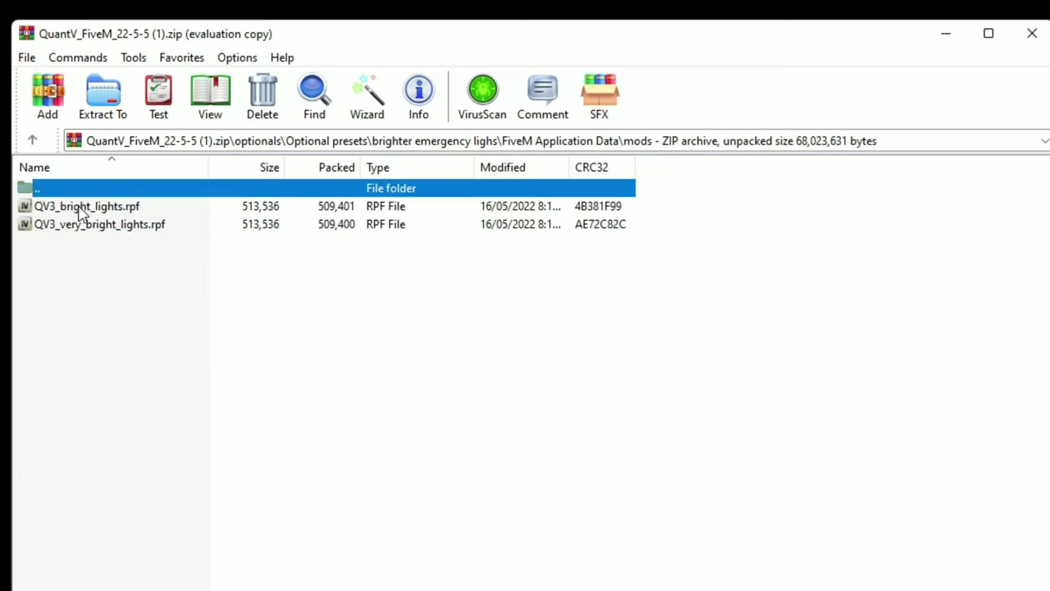
Step: Select QuantV and QV3_very_bright_lights in the FiveM mods folder, then close that Explorer window
left_click(112, 229)
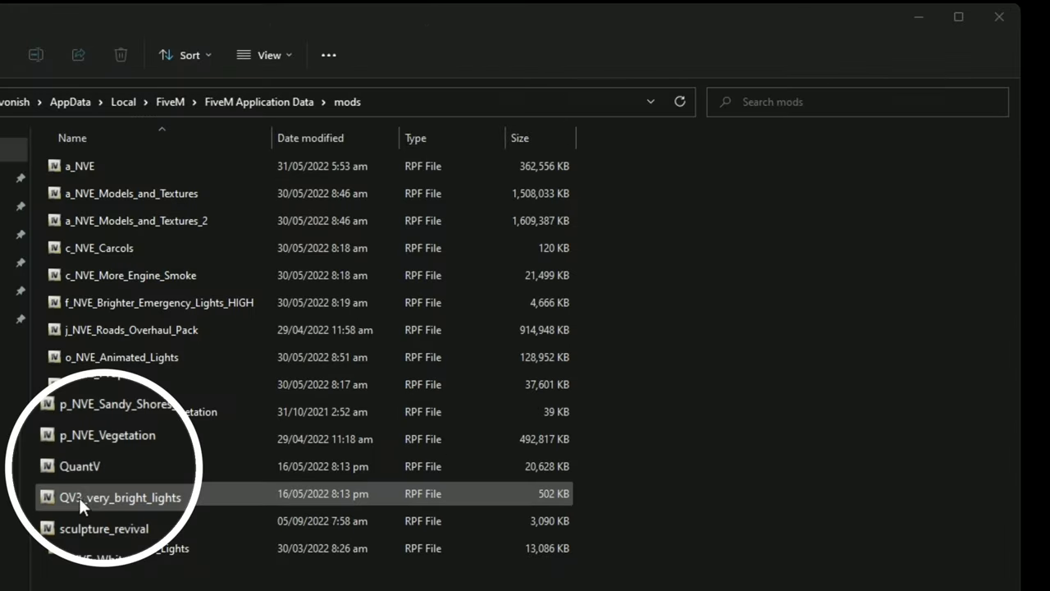
left_click_drag(591, 472, 59, 502)
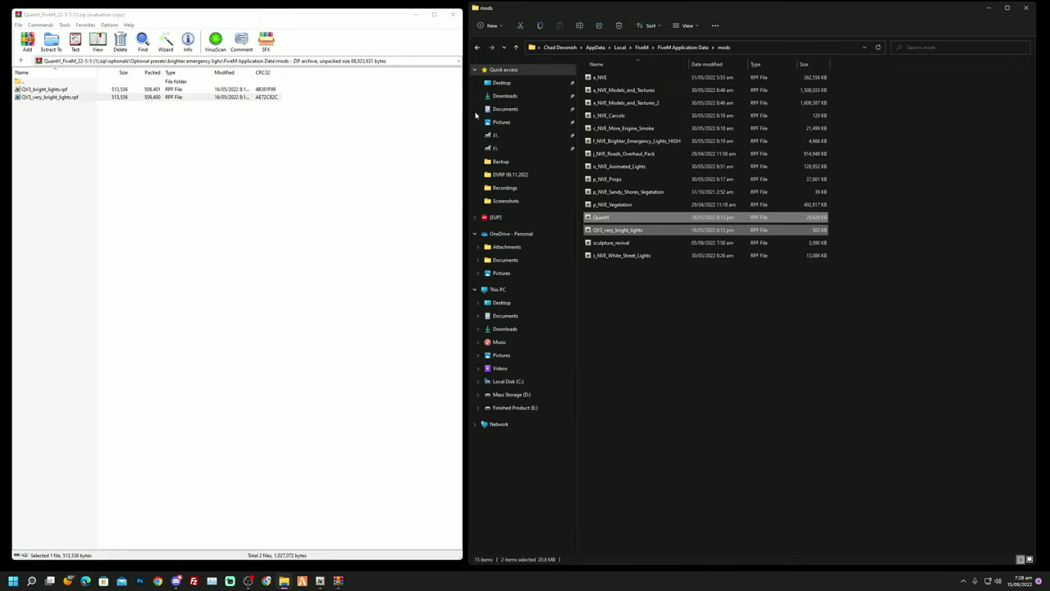
left_click(1026, 8)
Step: Bring OpenIV to the front, move it to the top and stretch it to full screen height
mouse_move(288, 582)
left_click(330, 527)
left_click_drag(612, 33, 645, 14)
left_click_drag(733, 305, 720, 566)
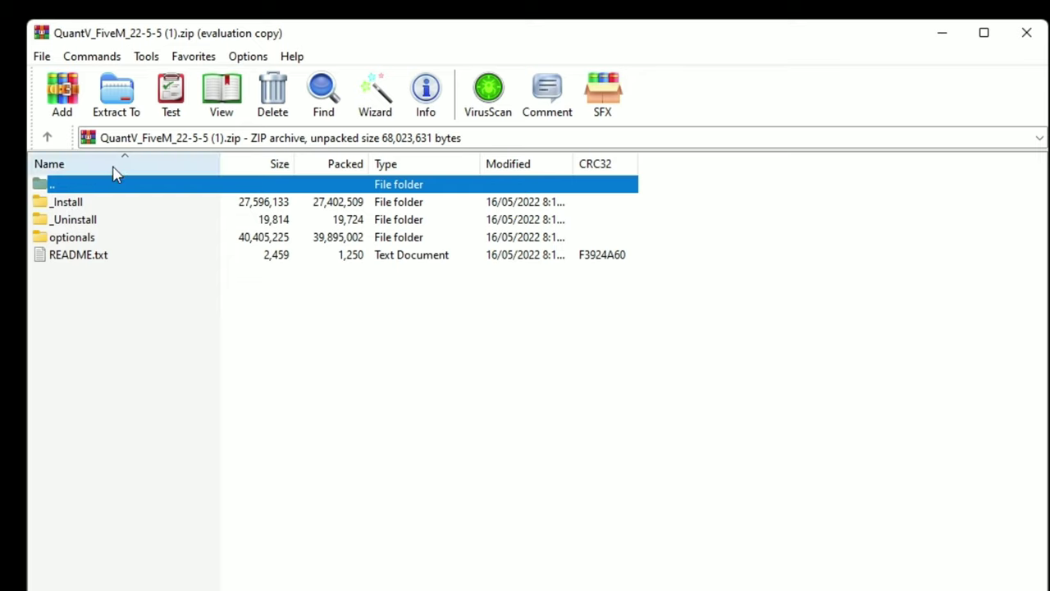
Step: Open the _Install folder, select QV3_FiveM_ENB.oiv, and move OpenIV aside to show WinRAR
double_click(70, 205)
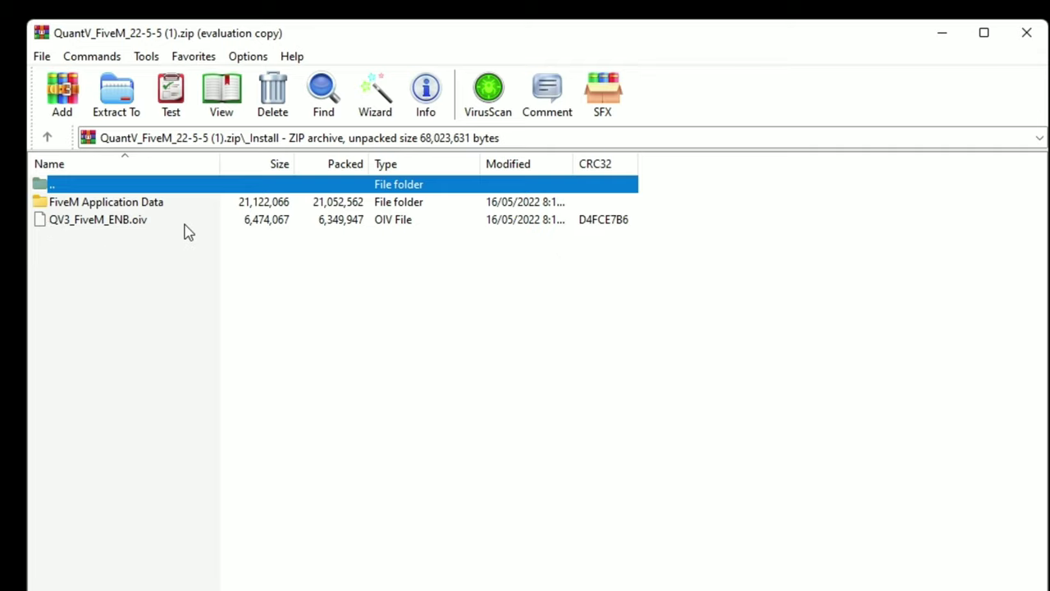
left_click(123, 222)
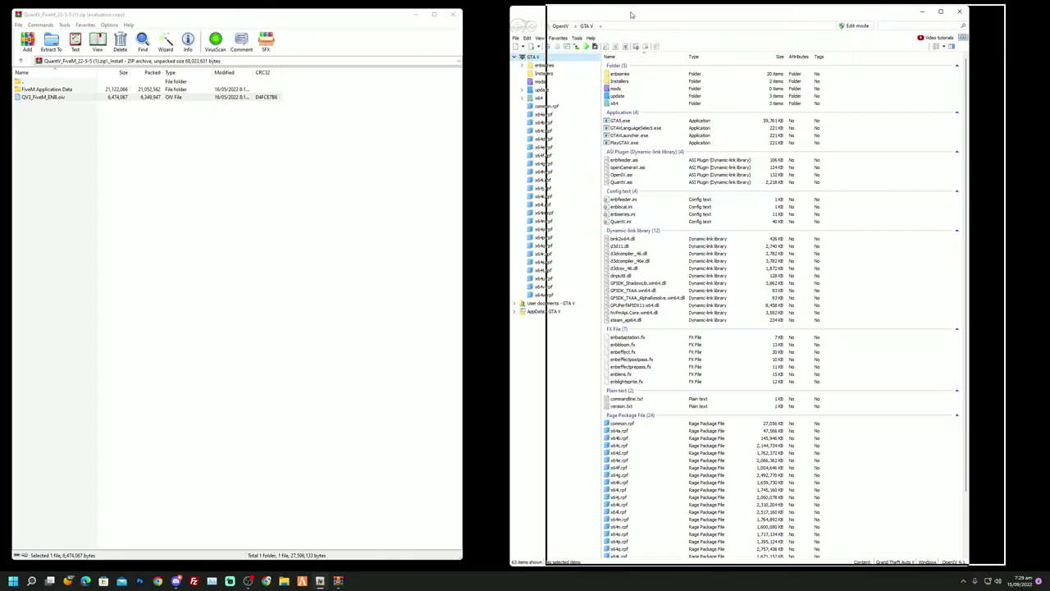
left_click_drag(597, 16, 646, 17)
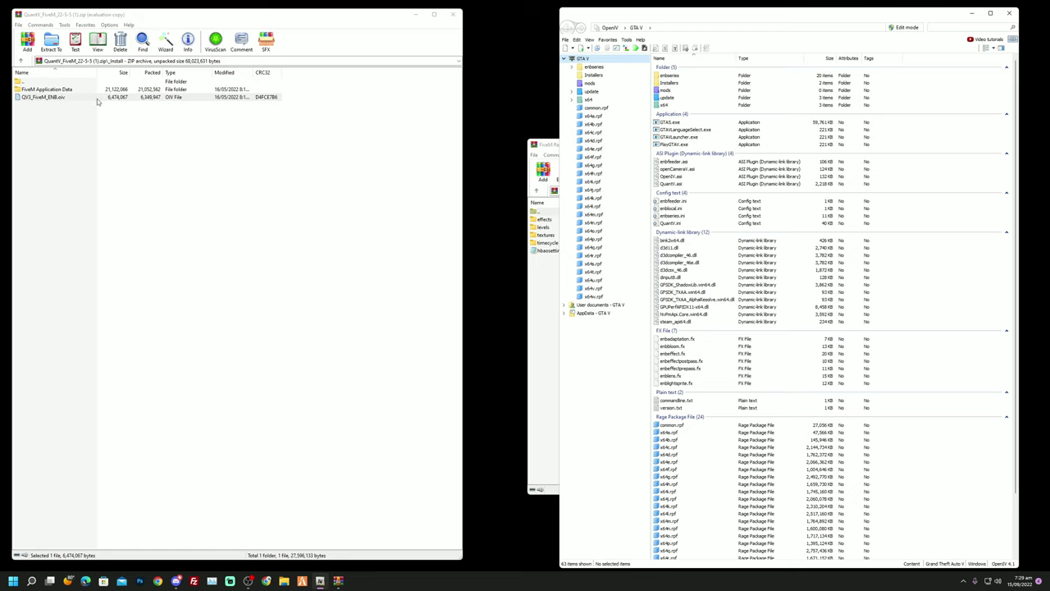
left_click(145, 223)
left_click_drag(64, 99, 175, 166)
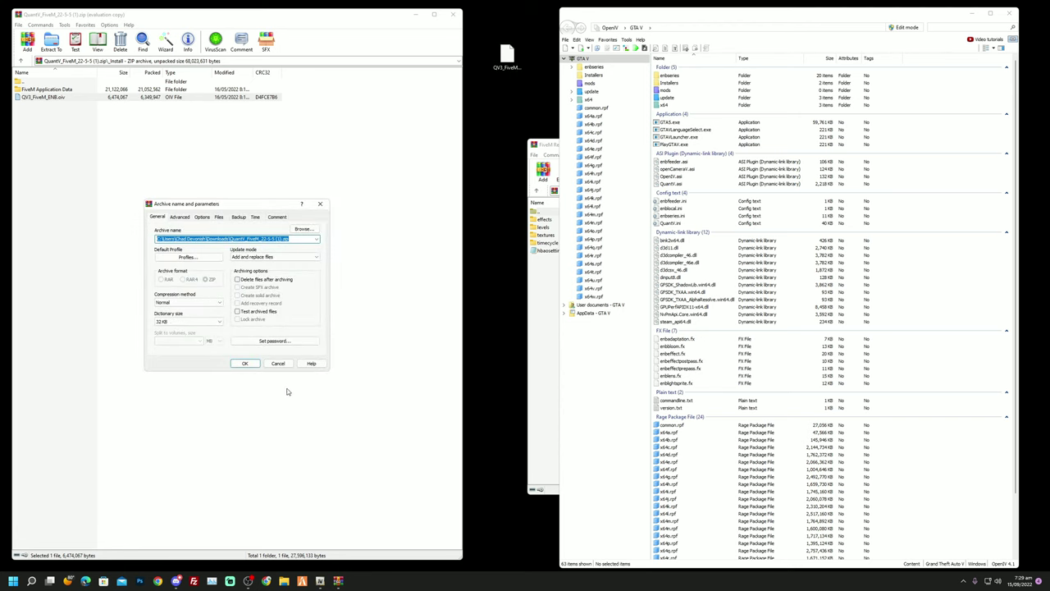
left_click(245, 362)
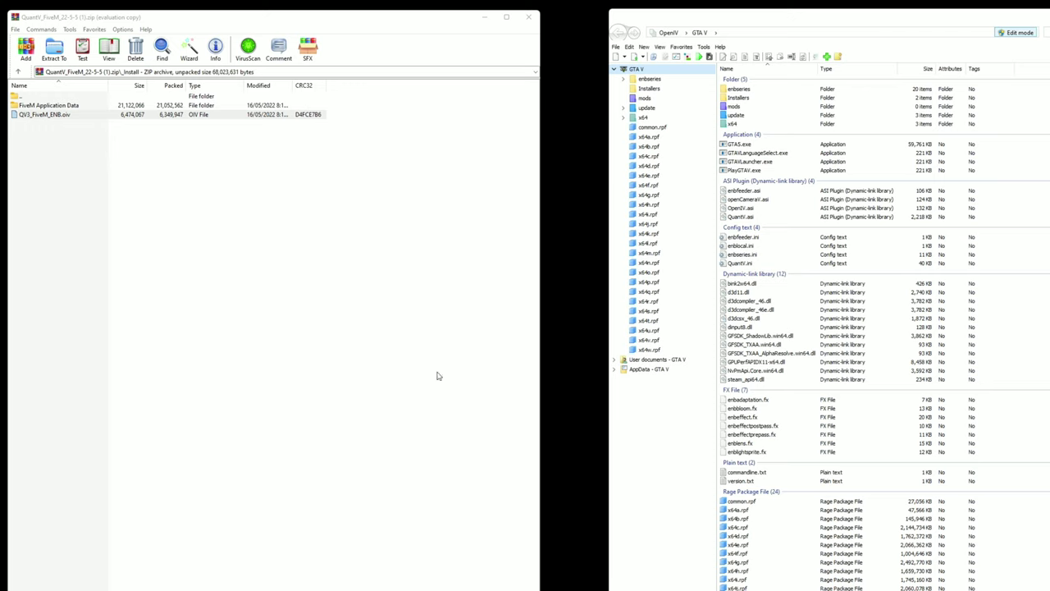
left_click_drag(69, 115, 337, 145)
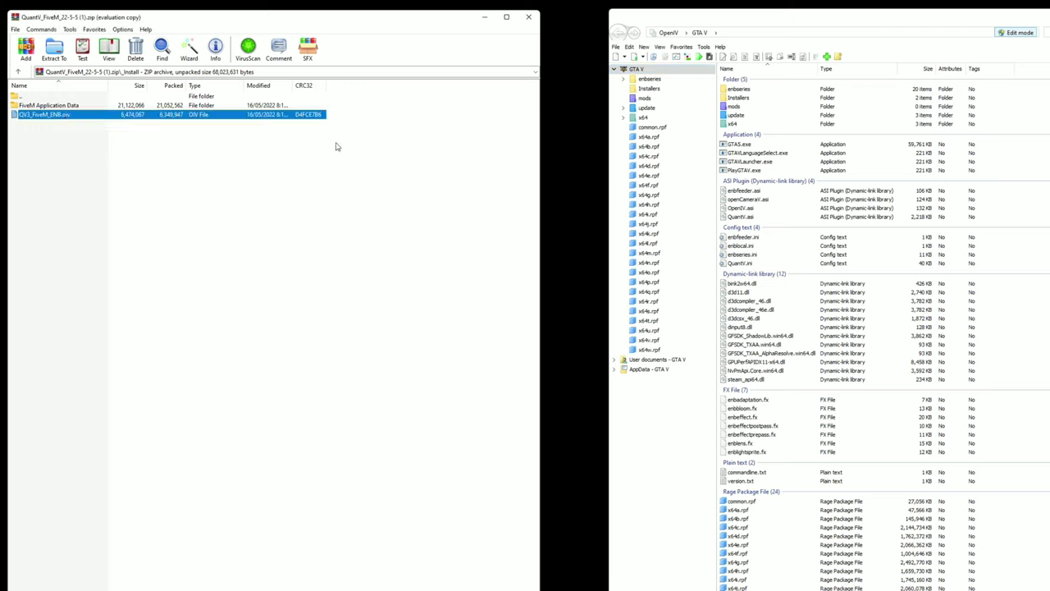
double_click(233, 116)
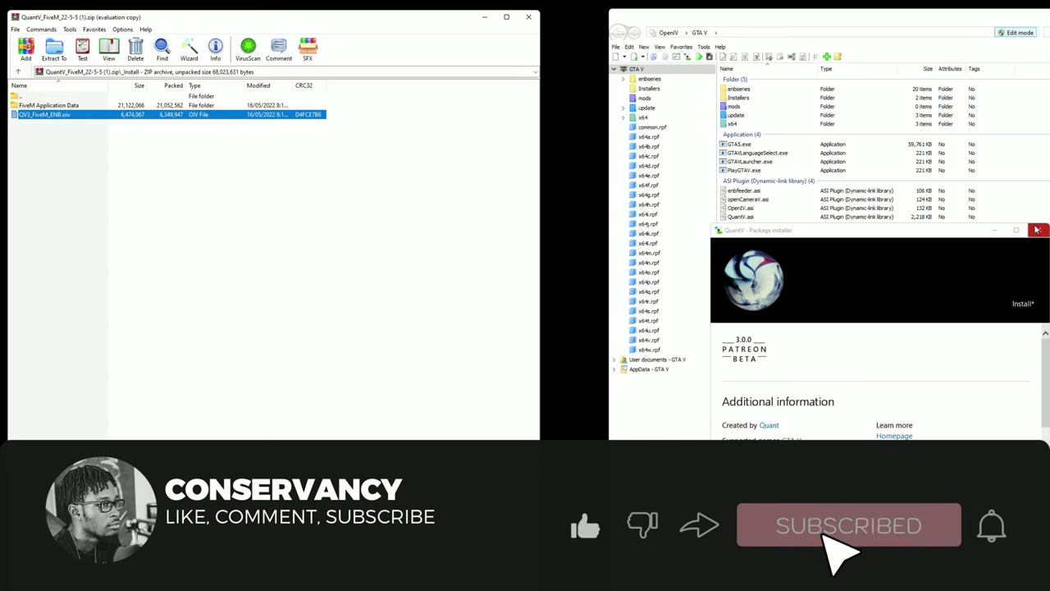
double_click(22, 97)
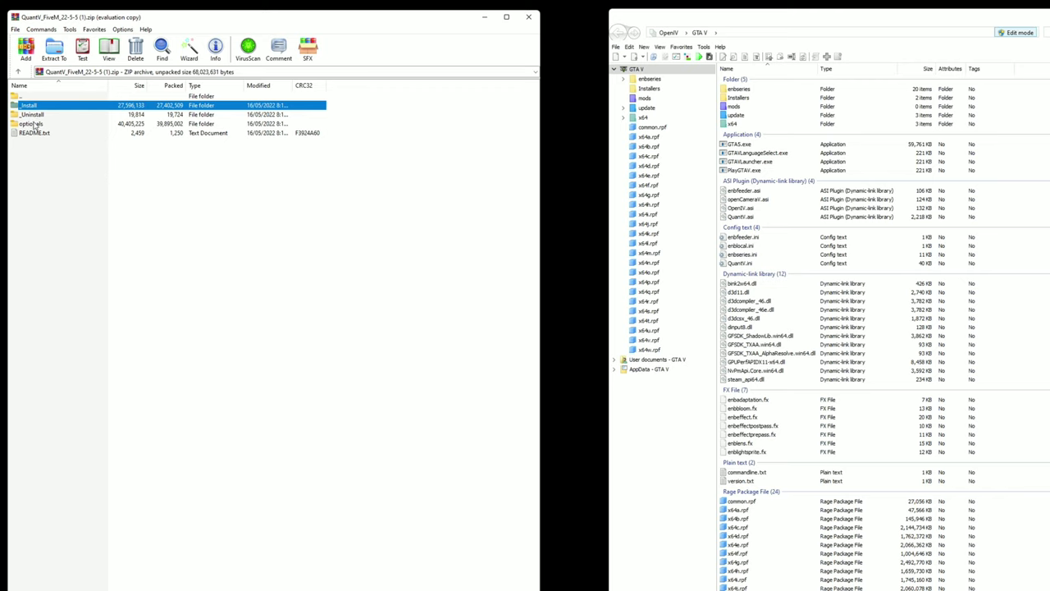
Step: Browse optionals > ENB performance-quality presets, select 3._ENB_VeryHigh_(default).oiv, then go back up two levels
double_click(32, 124)
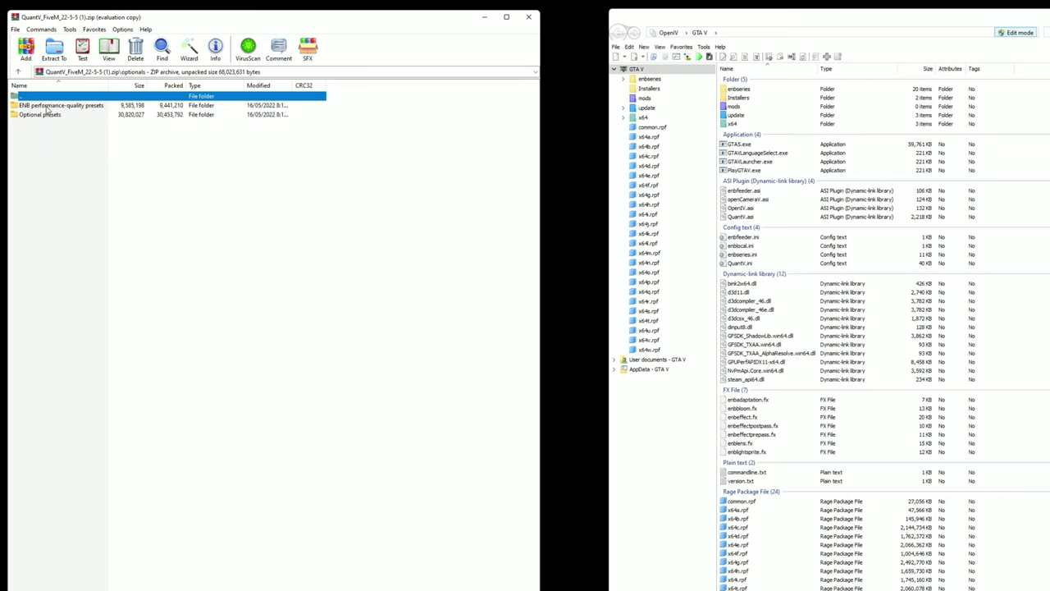
double_click(62, 107)
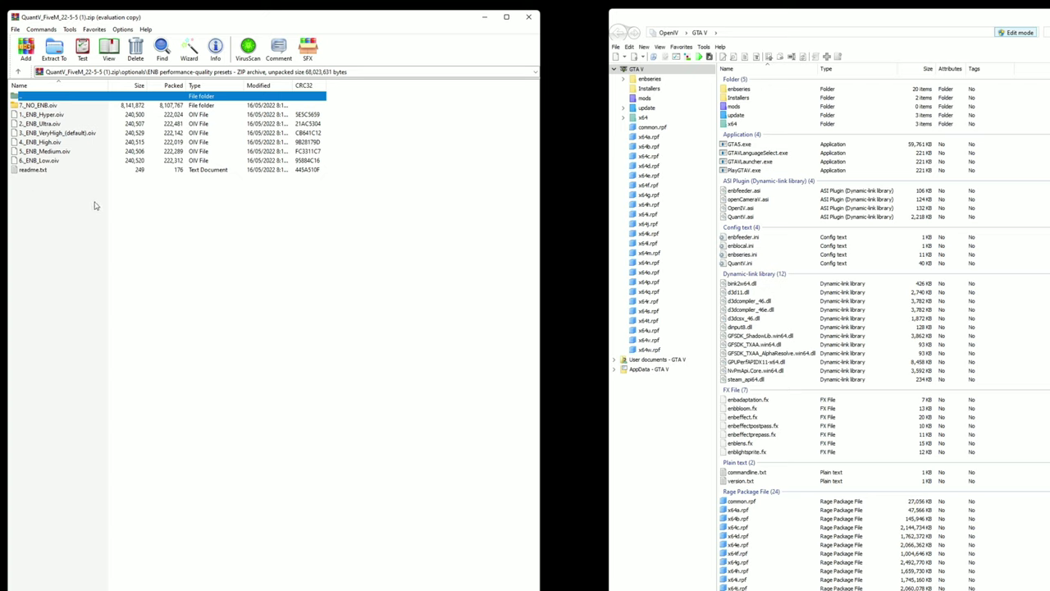
left_click(58, 133)
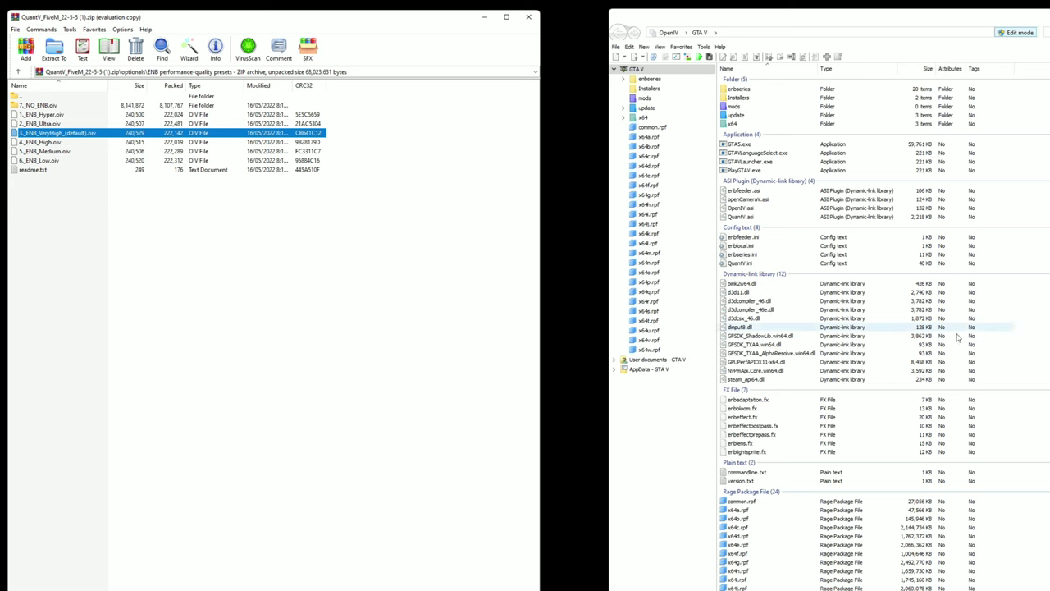
scroll(949, 263, "down", 3)
scroll(949, 263, "up", 3)
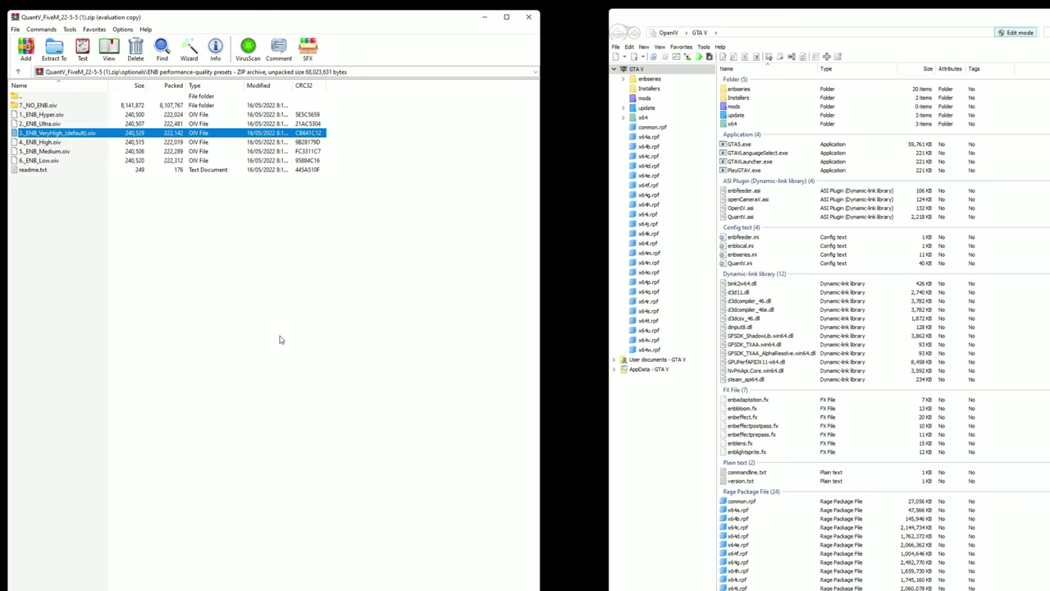
double_click(22, 98)
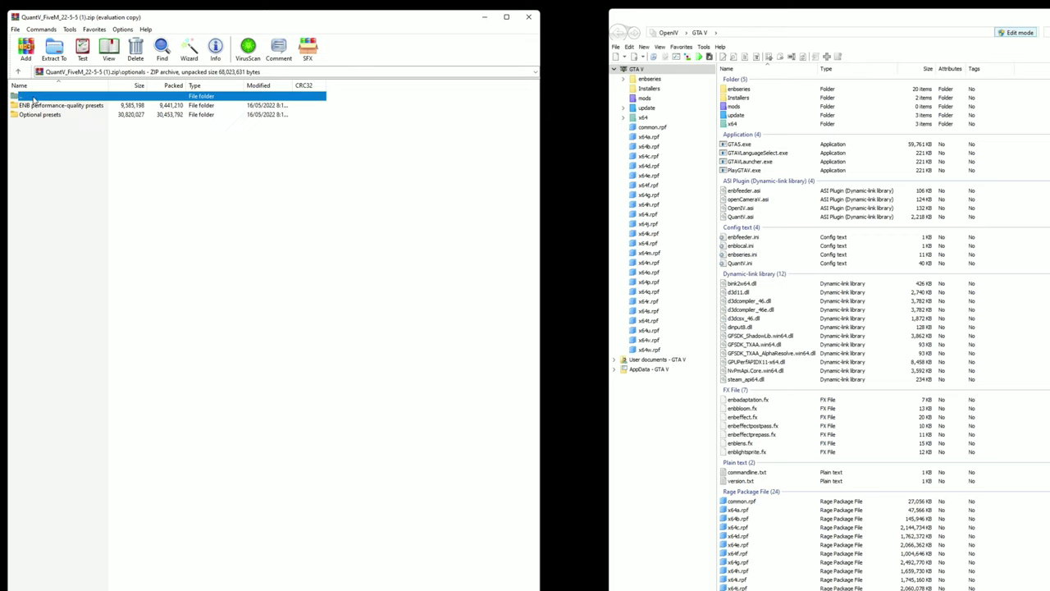
double_click(33, 99)
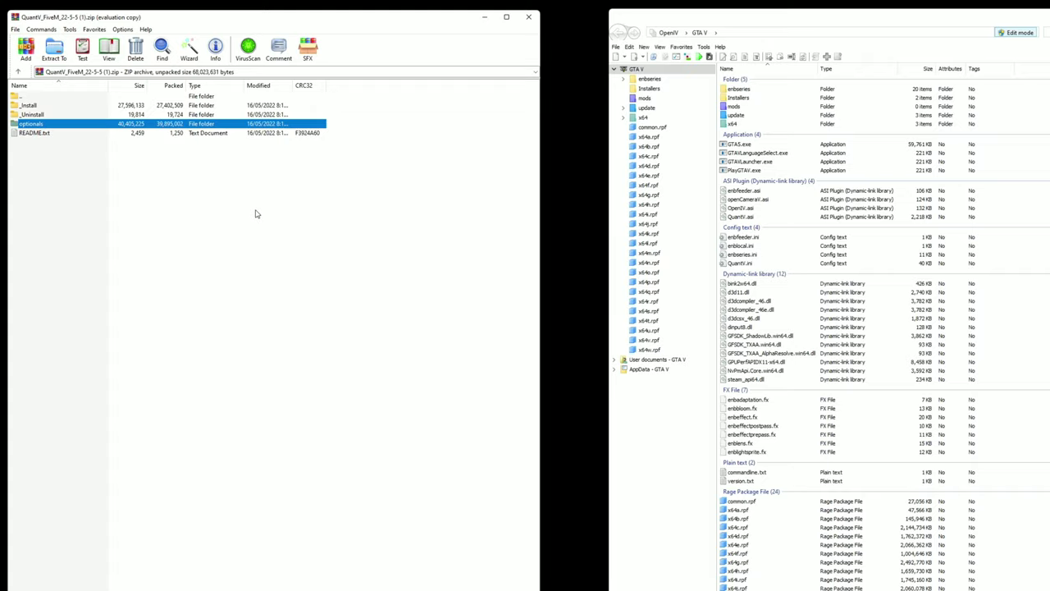